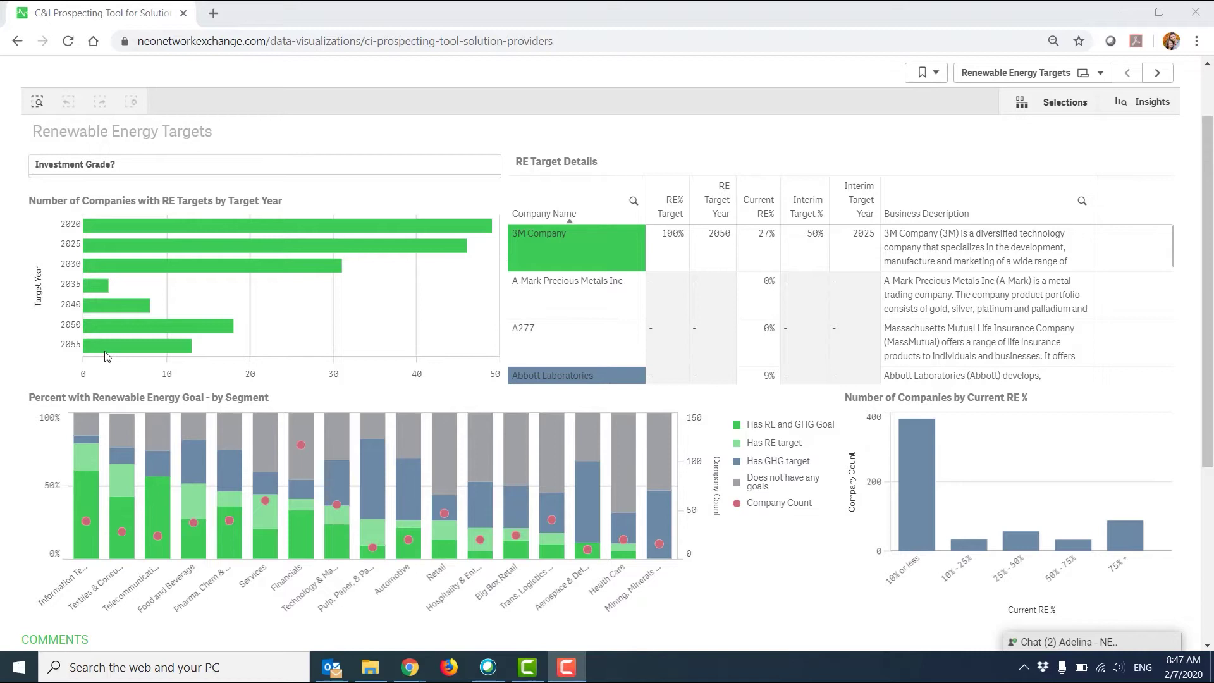
Step: Select the 2020, 2025 and 2030 bars in the Target Year chart and confirm the filter
mouse_move(110, 230)
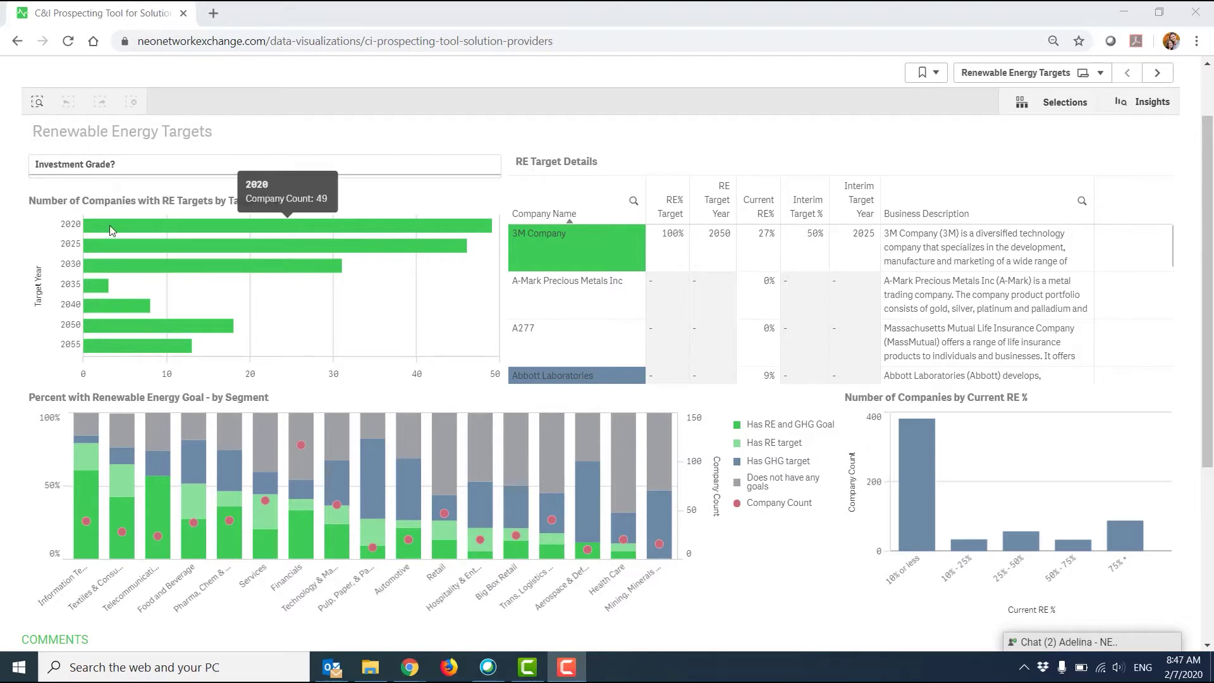
click(109, 225)
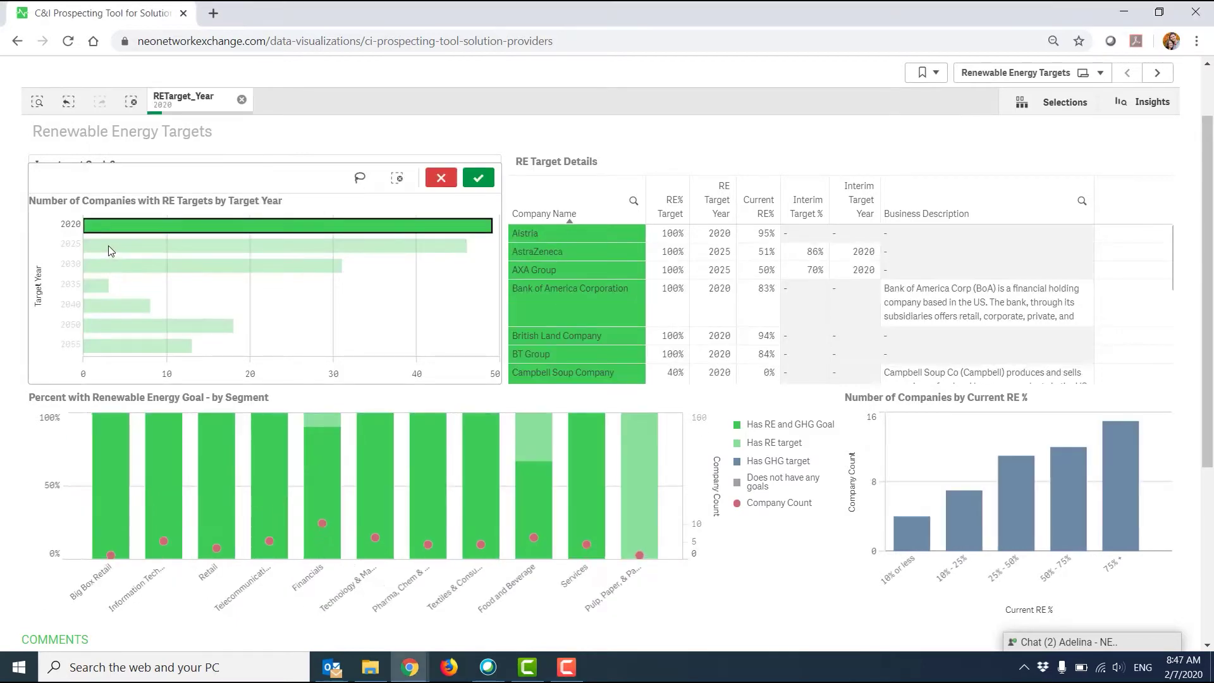
click(109, 245)
click(98, 267)
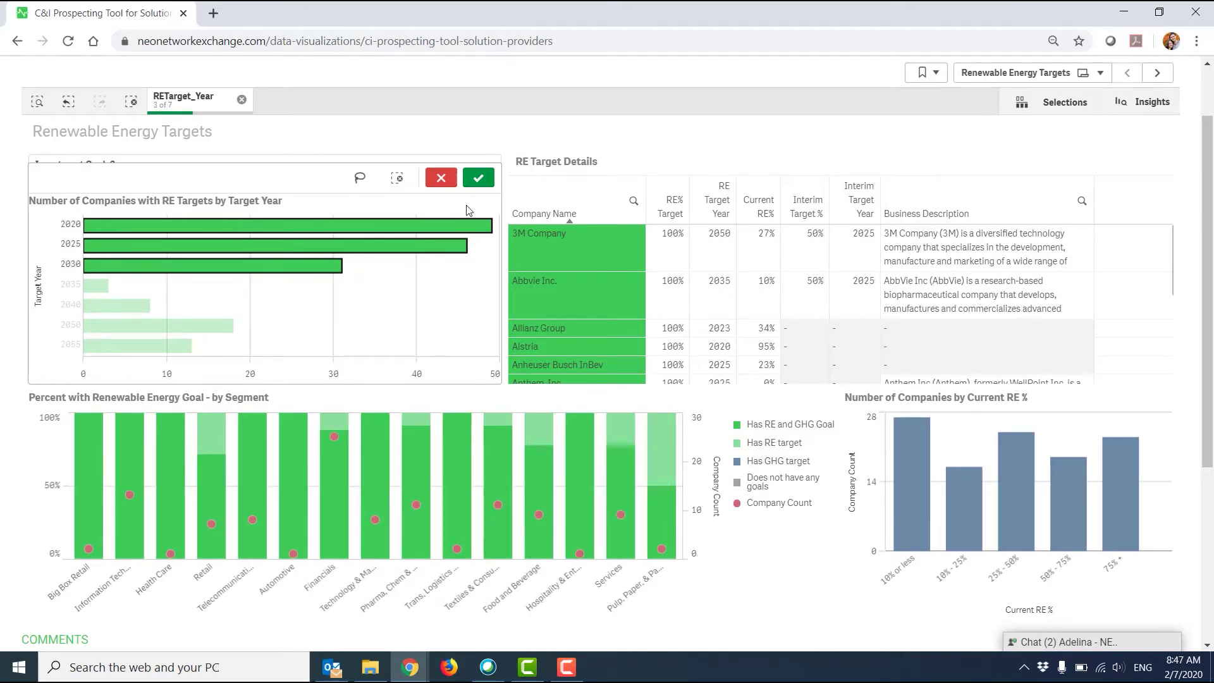
click(479, 177)
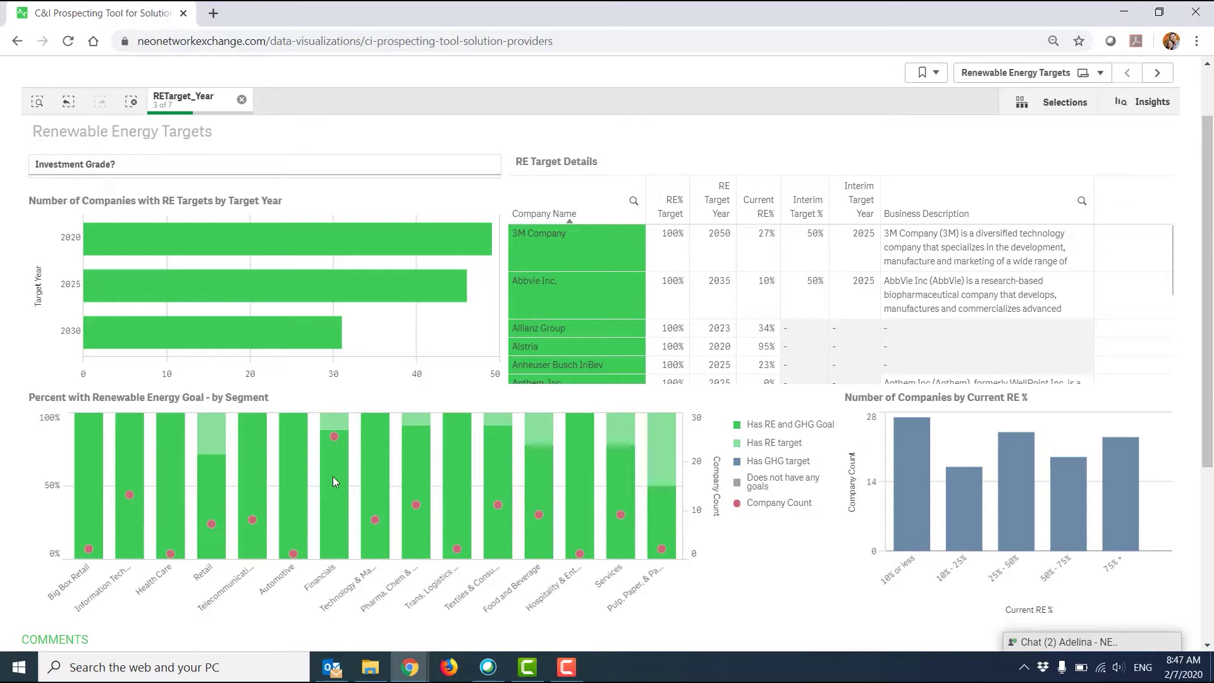
Step: Select Financials, Information Technology and Textiles & Consumer Goods in the segment chart and confirm
click(325, 501)
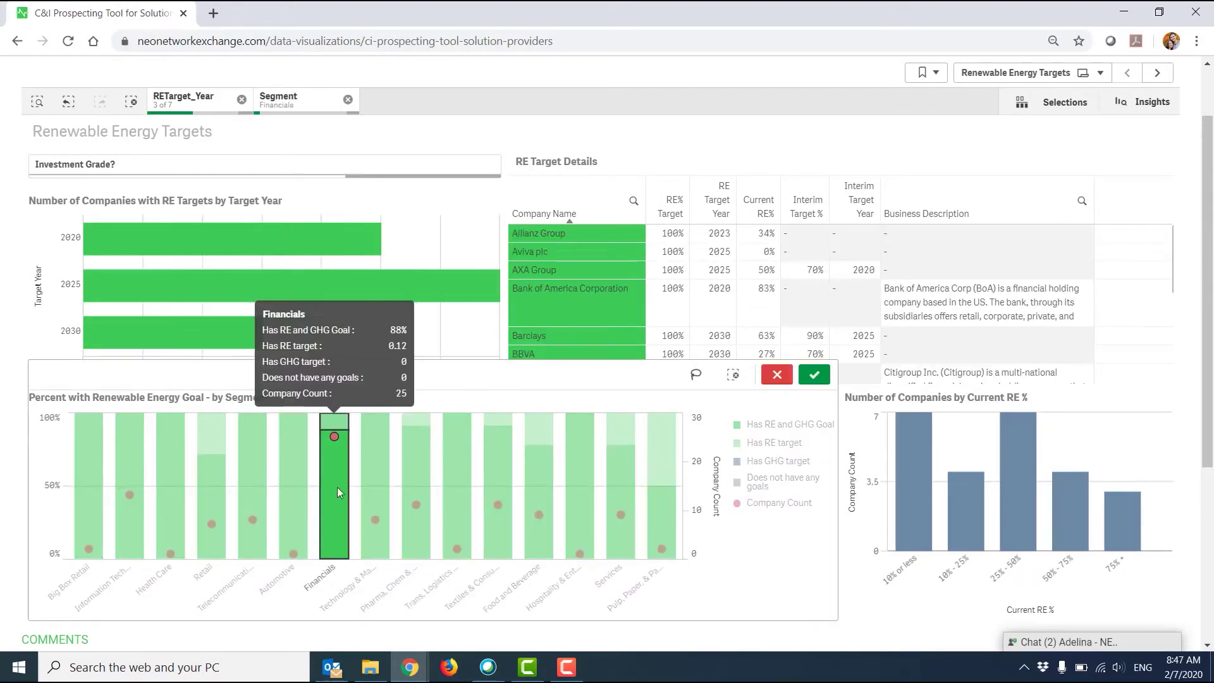
click(136, 519)
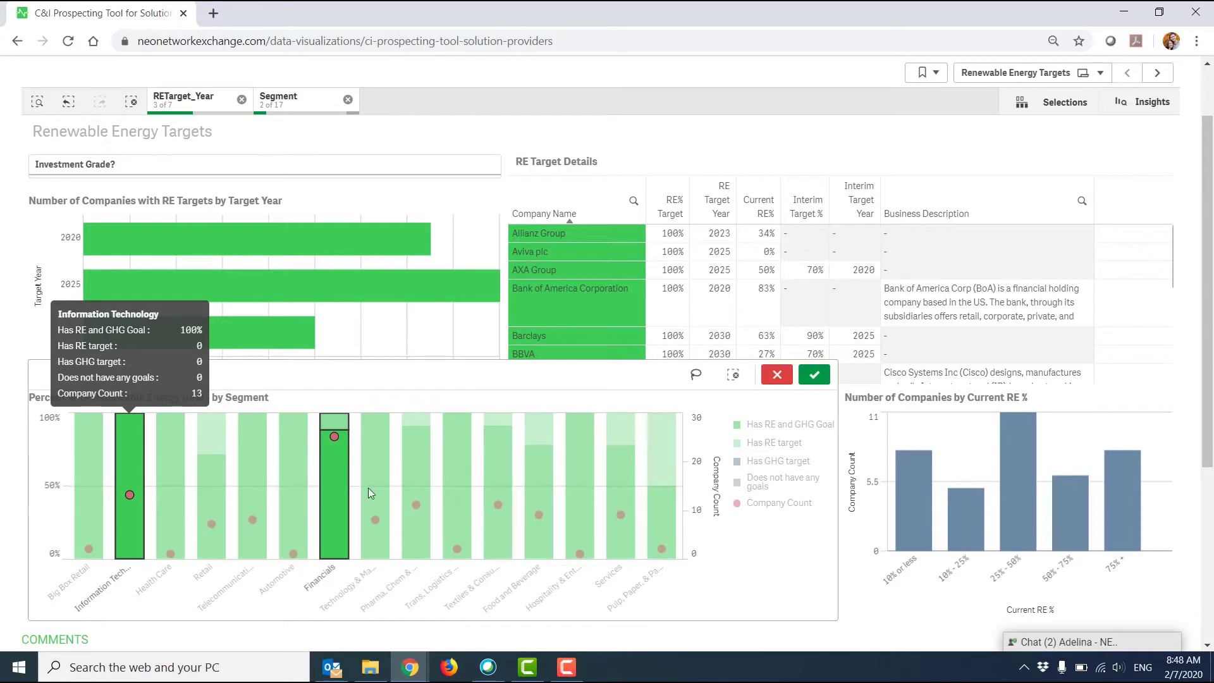
click(495, 530)
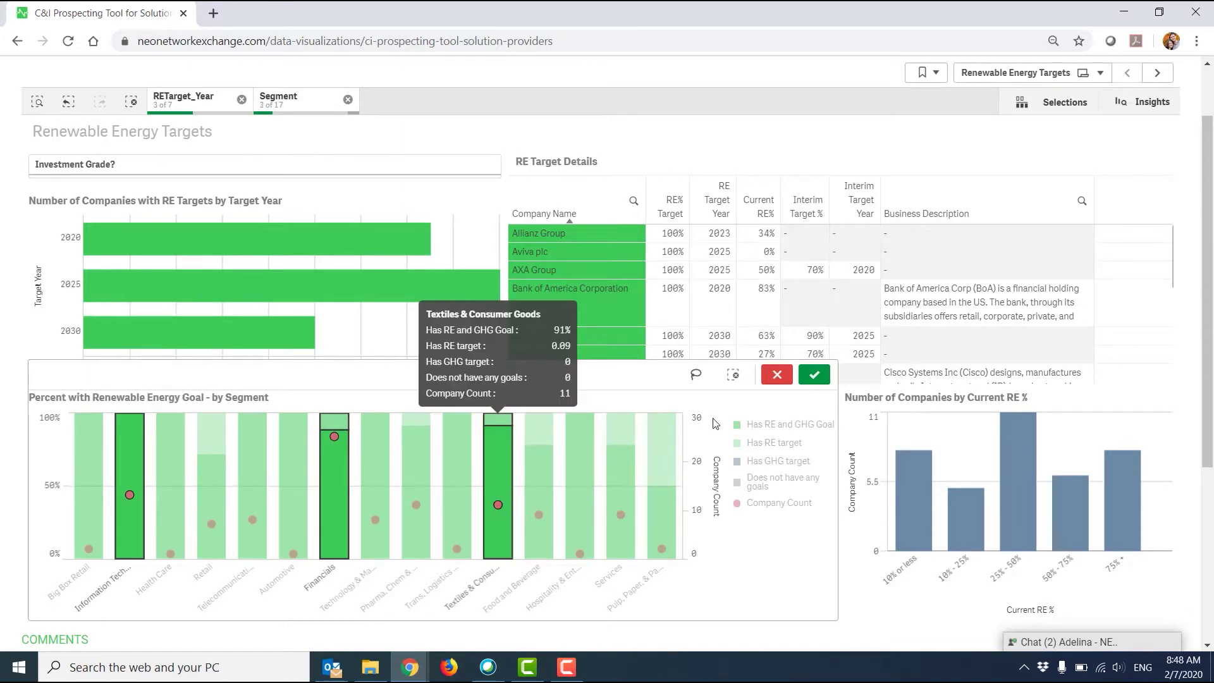
click(815, 375)
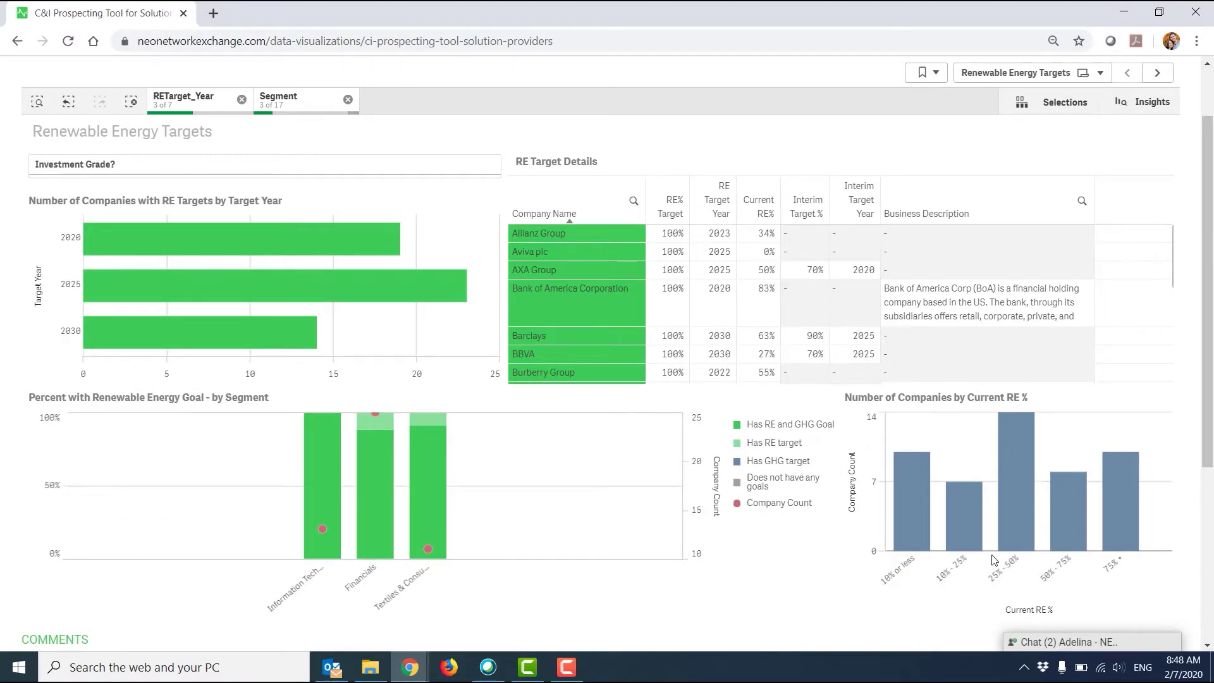
Step: Select the 10% or less, 10%-25% and 25%-50% tiers in the Current RE % chart and confirm
click(905, 522)
click(966, 534)
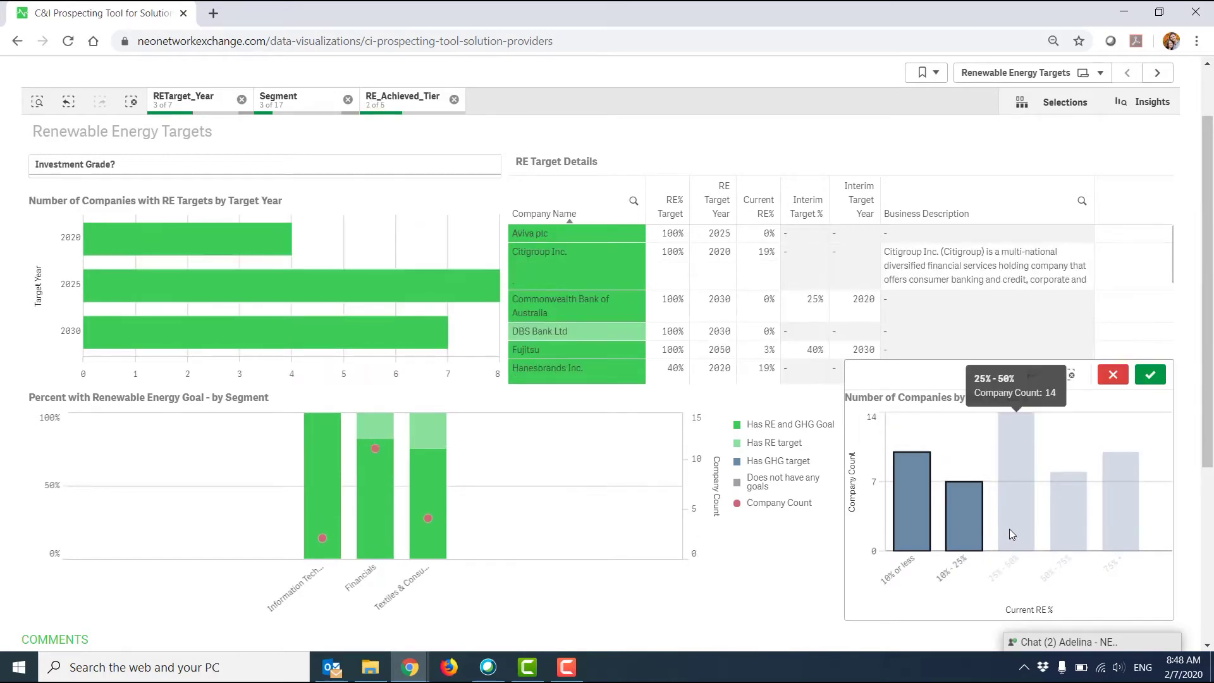
click(1010, 529)
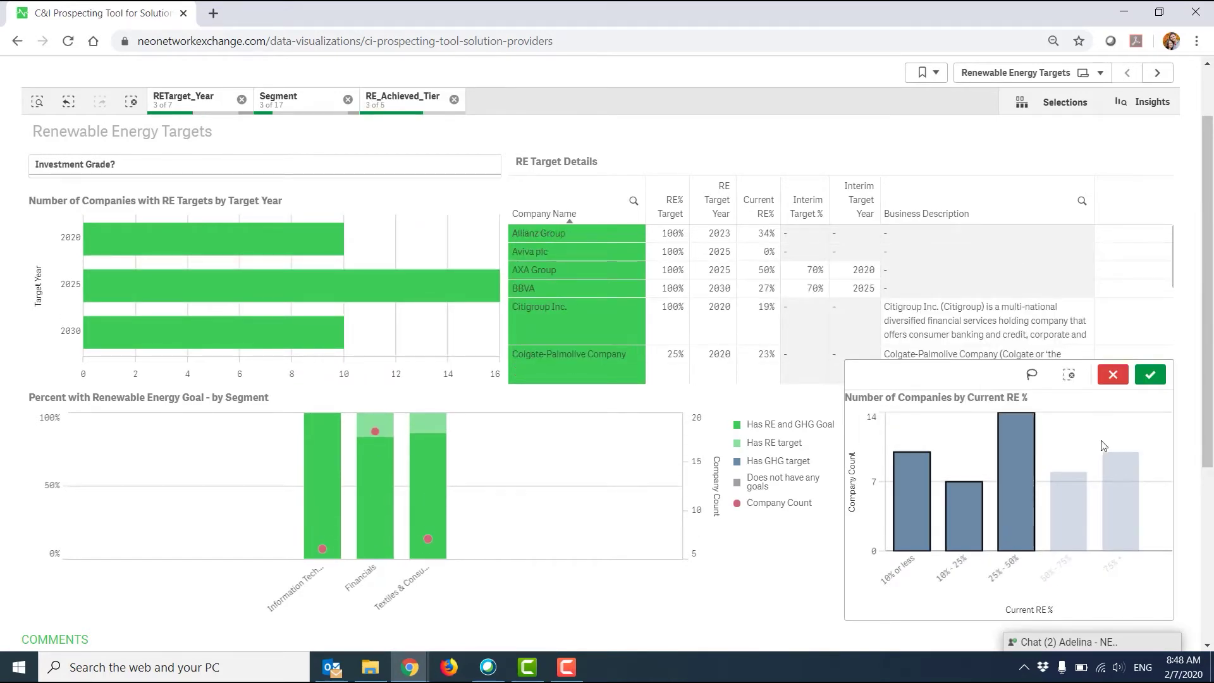
click(1158, 380)
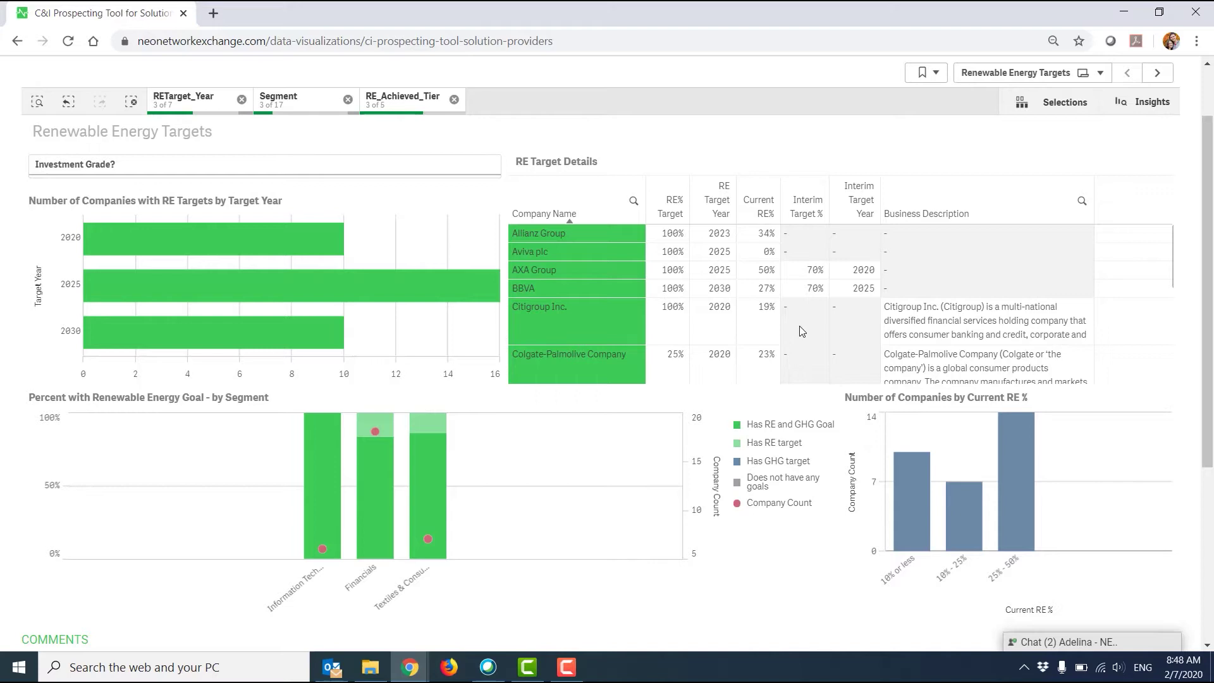
Step: Open the RE Target Details export options and close them, then remove the RE tier filter and clear all selections
drag(799, 325, 799, 325)
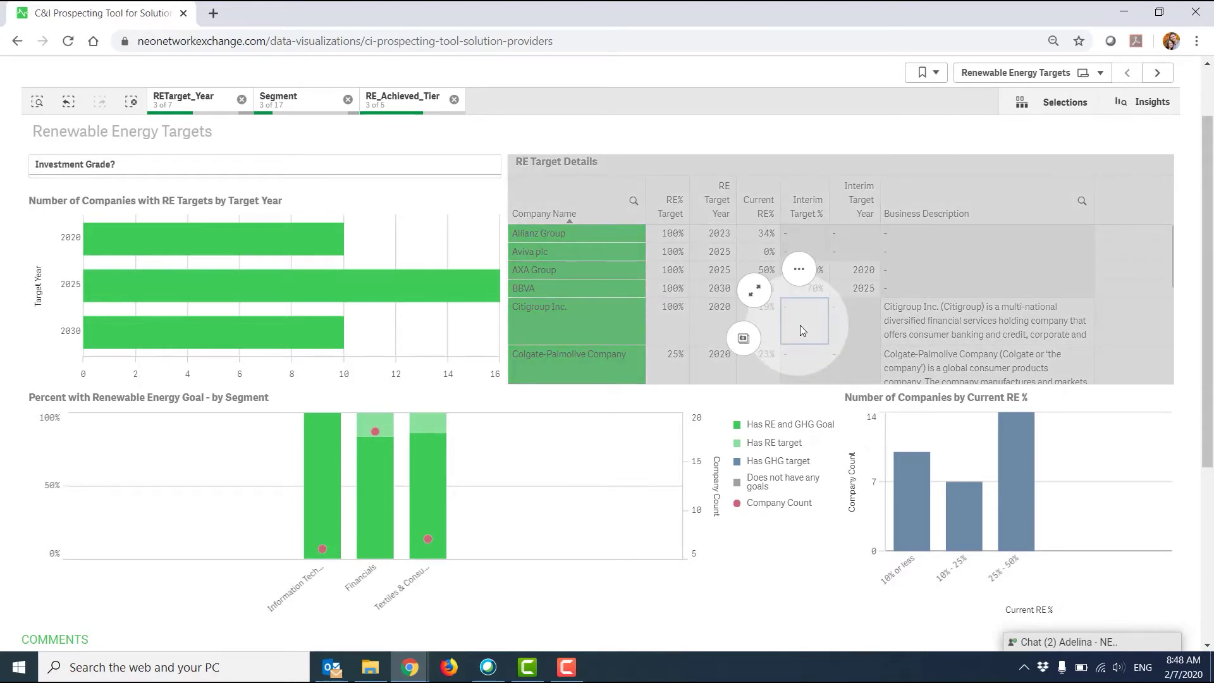
click(799, 272)
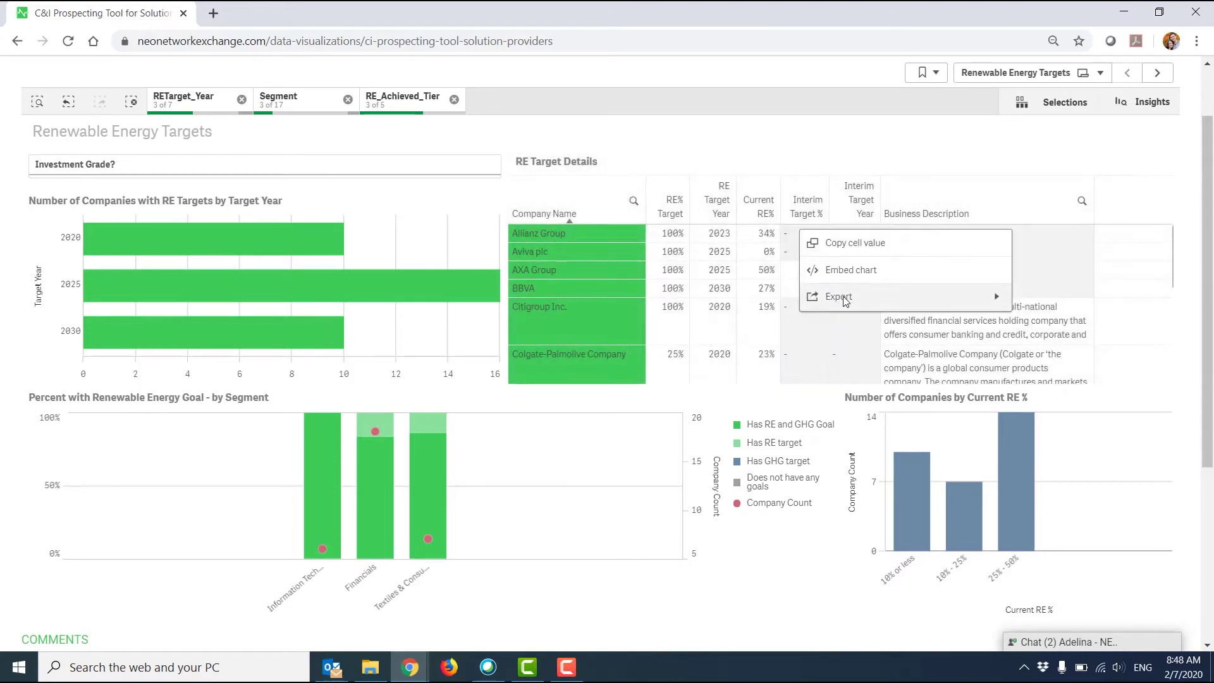
click(844, 298)
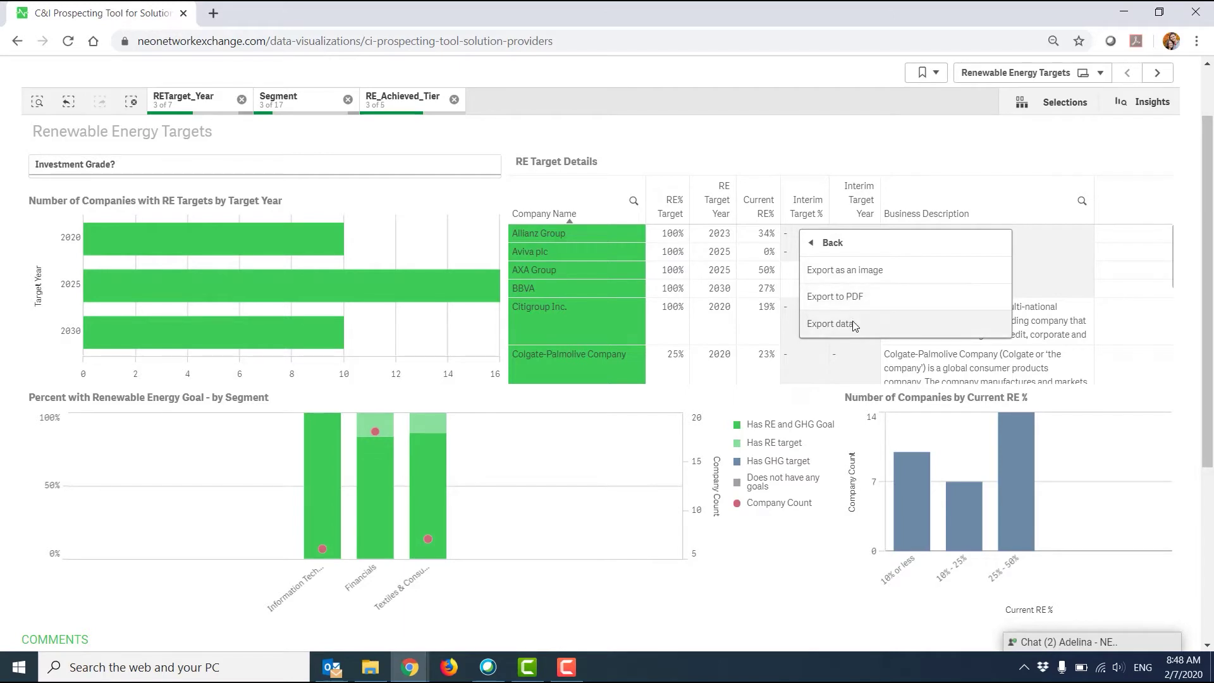
click(938, 164)
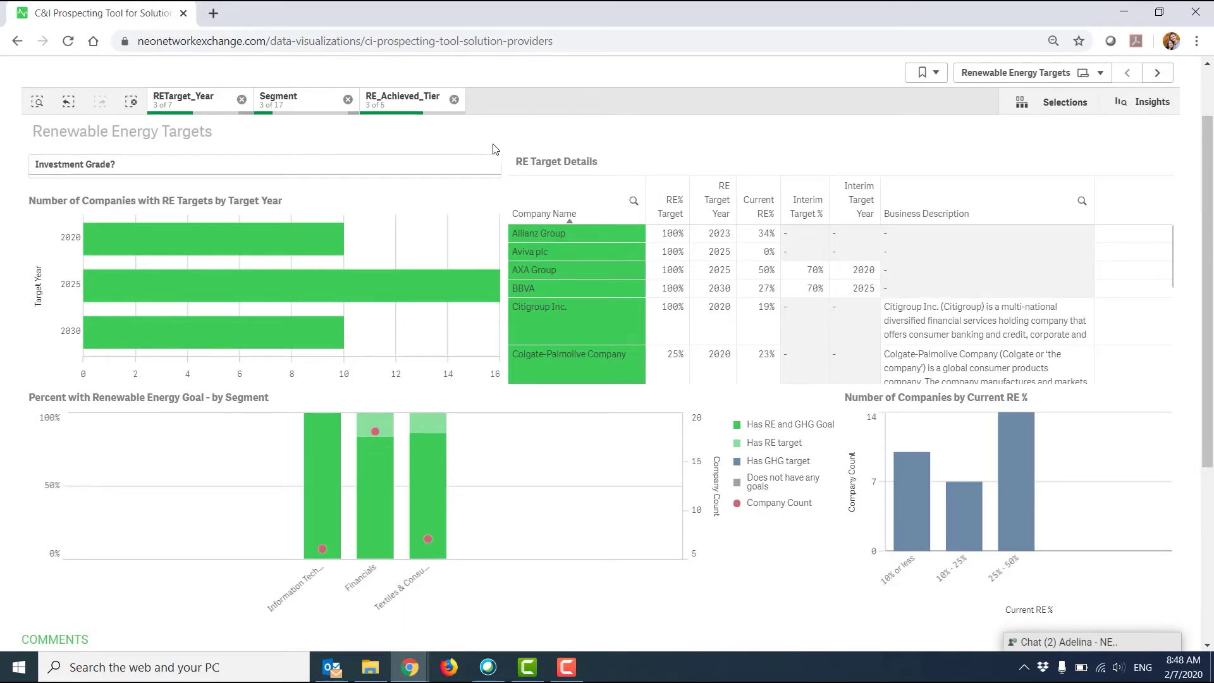
click(455, 100)
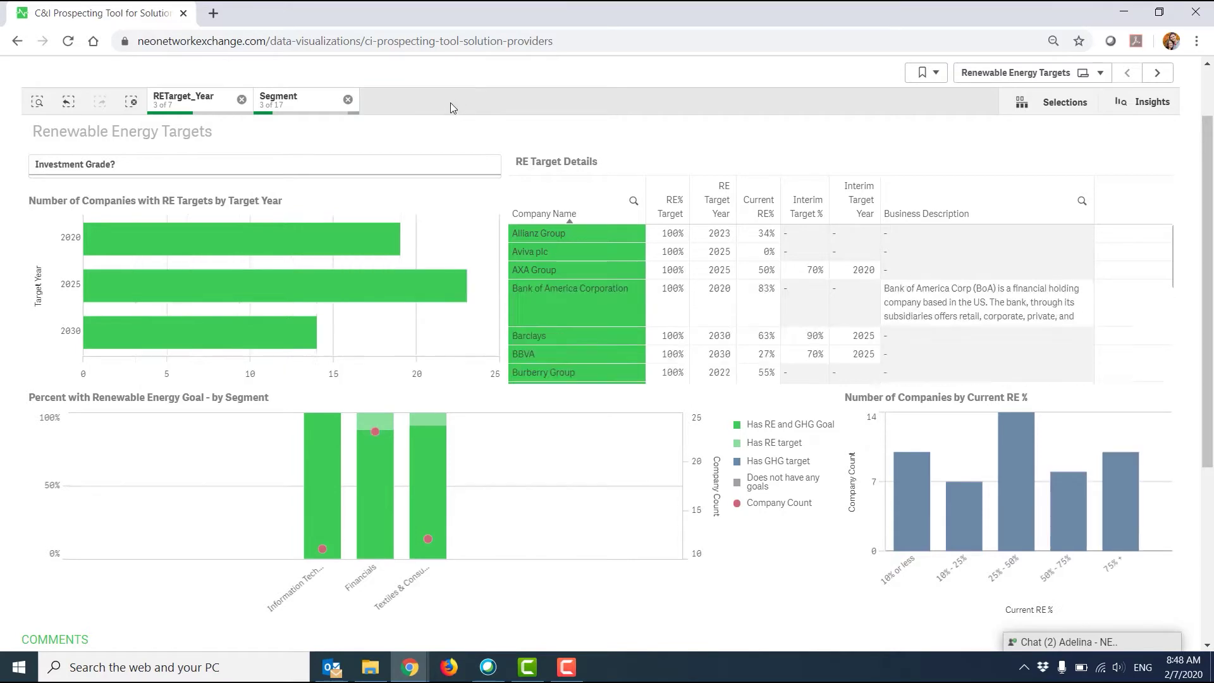
click(131, 102)
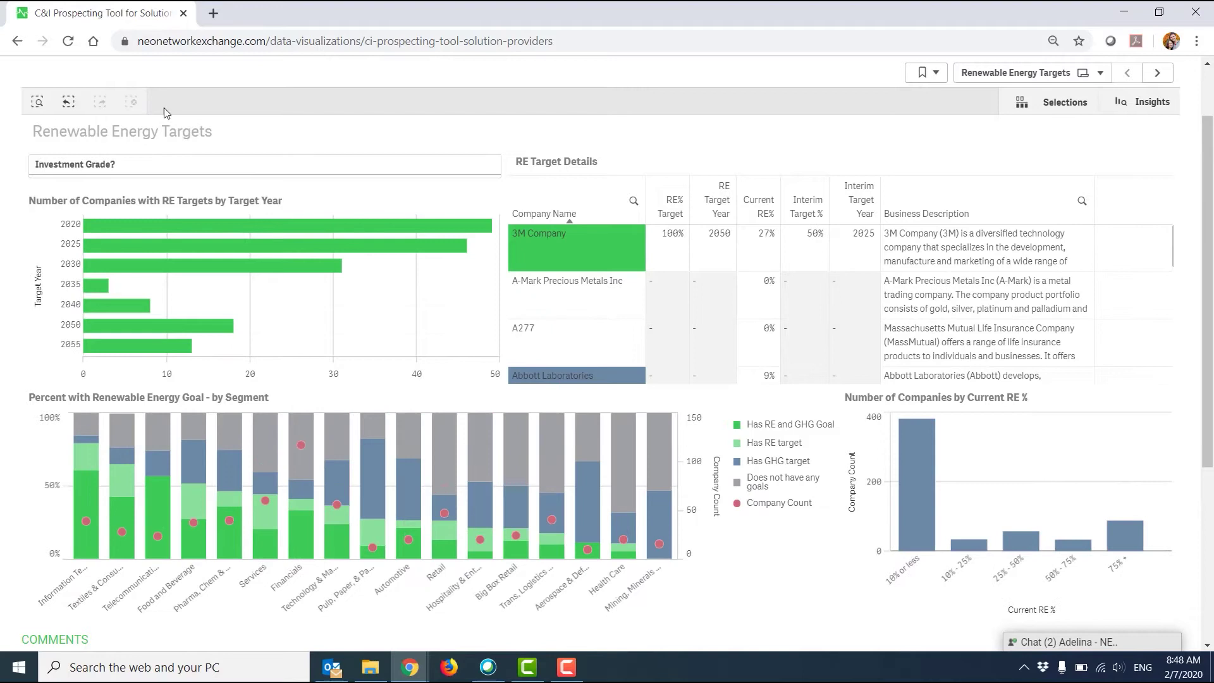
Step: Advance to the GHG Reduction Targets sheet
click(1156, 73)
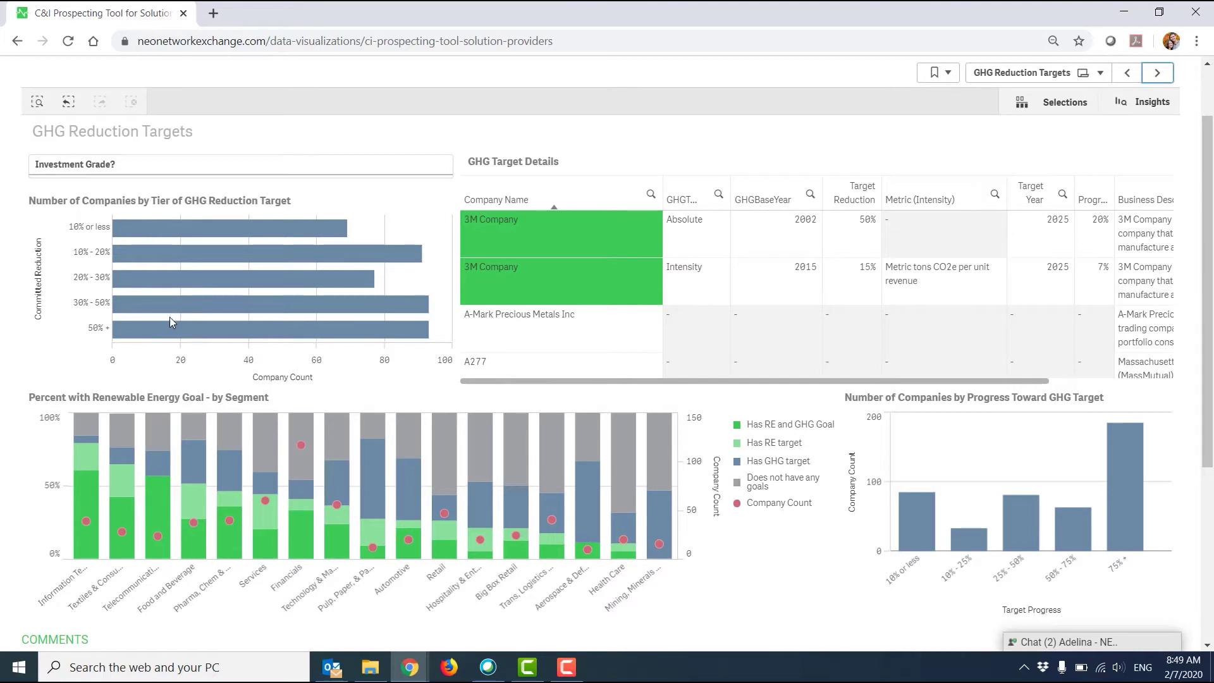
click(132, 225)
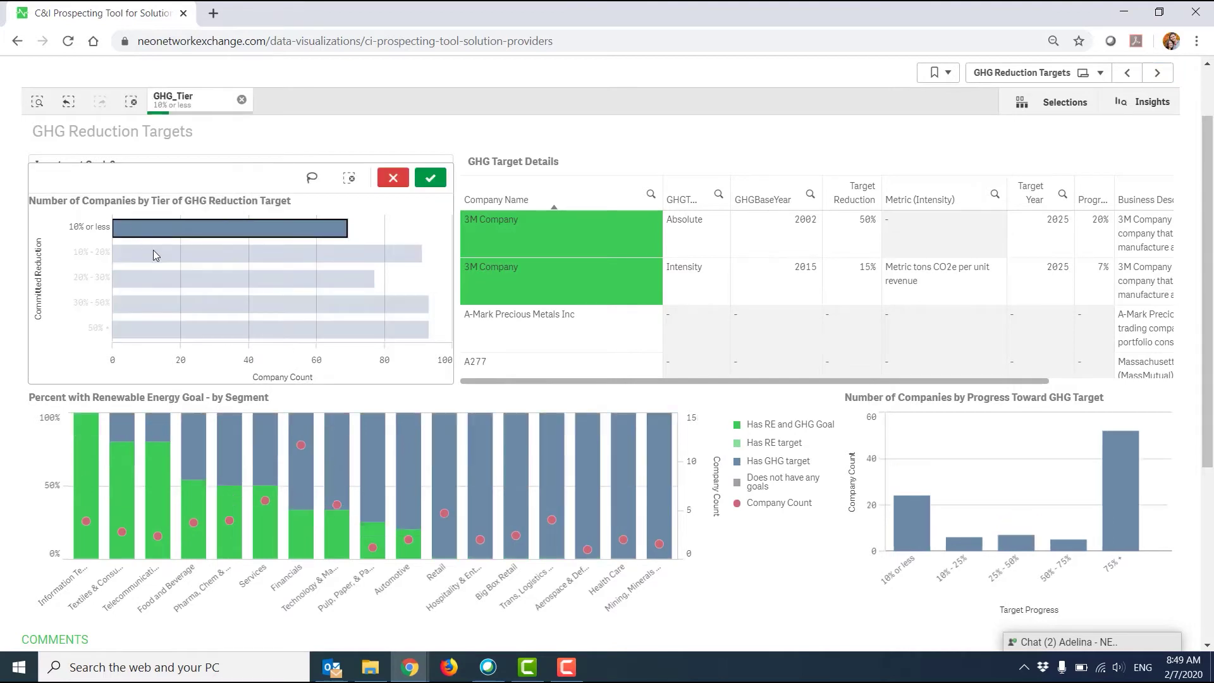
click(150, 249)
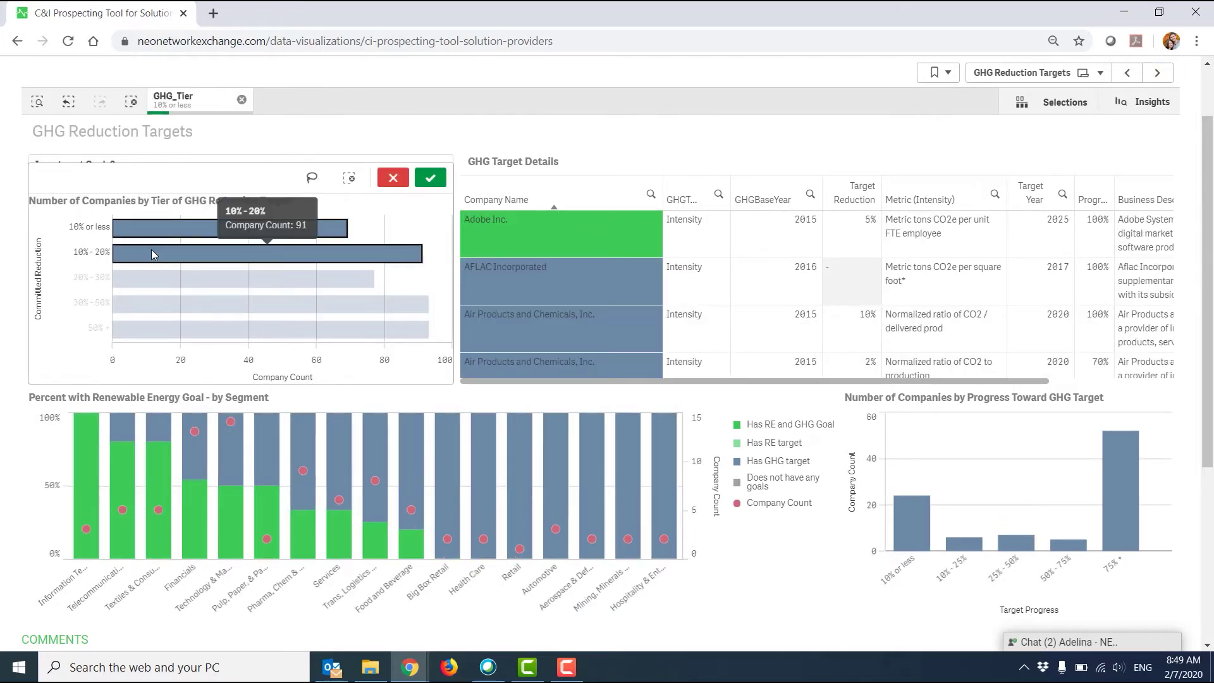
click(147, 276)
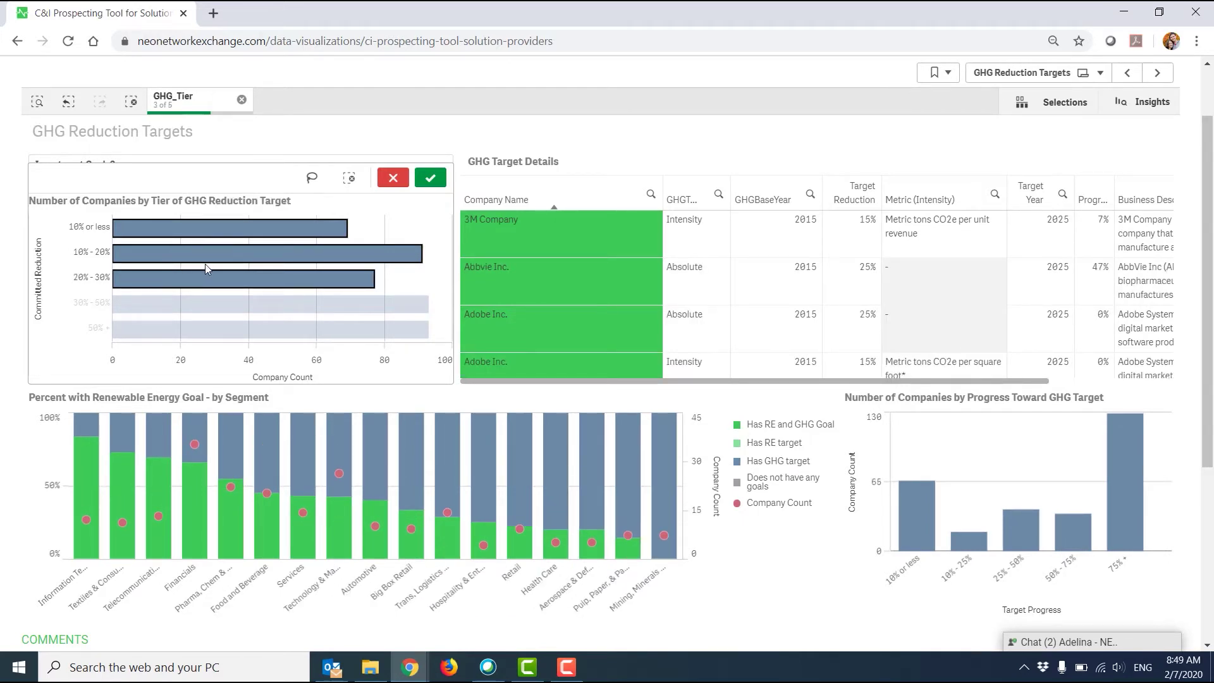
click(242, 100)
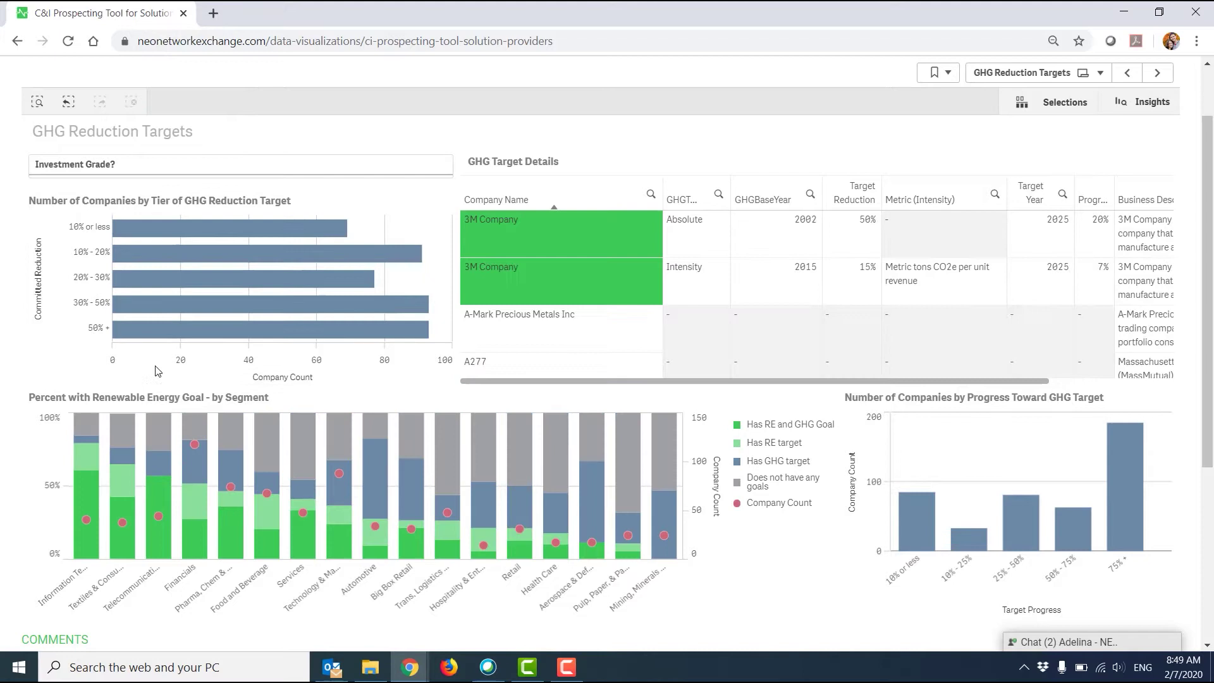
click(134, 329)
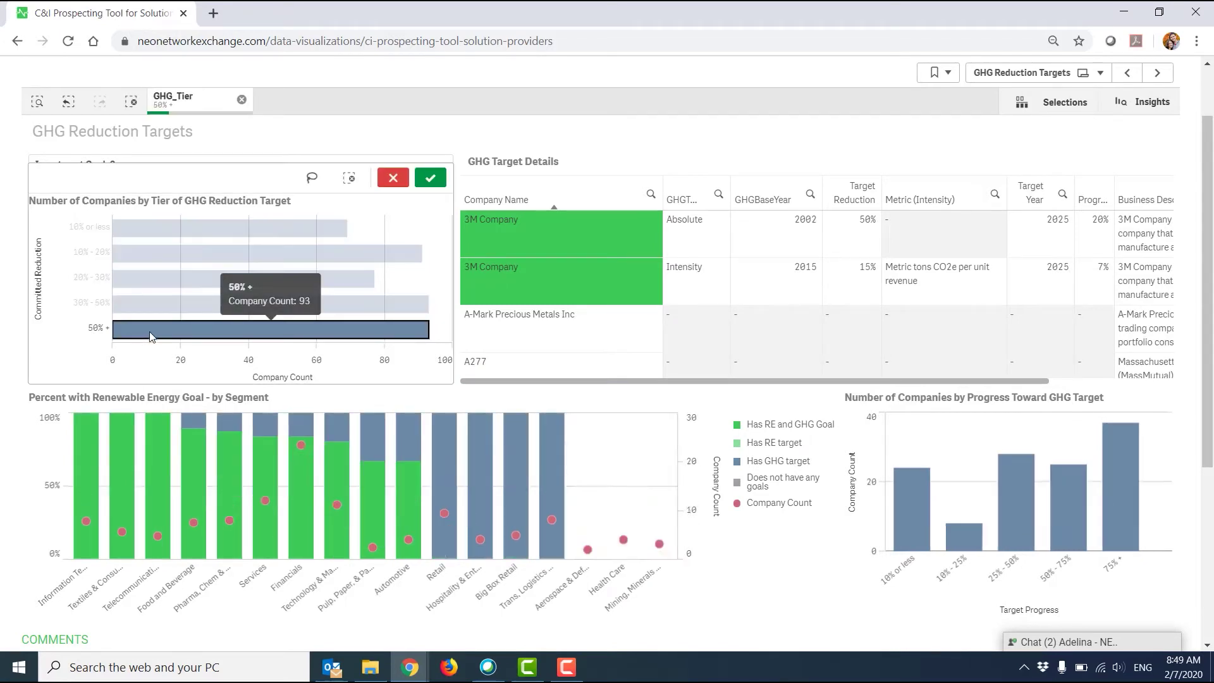
click(139, 301)
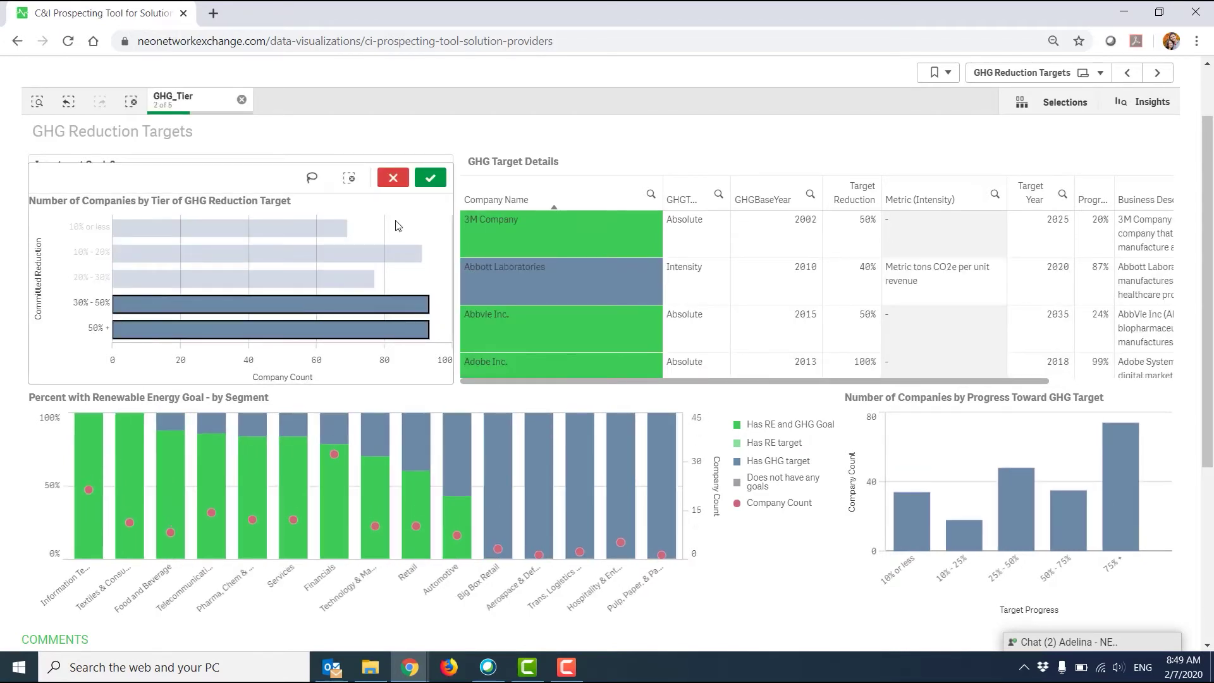
click(430, 178)
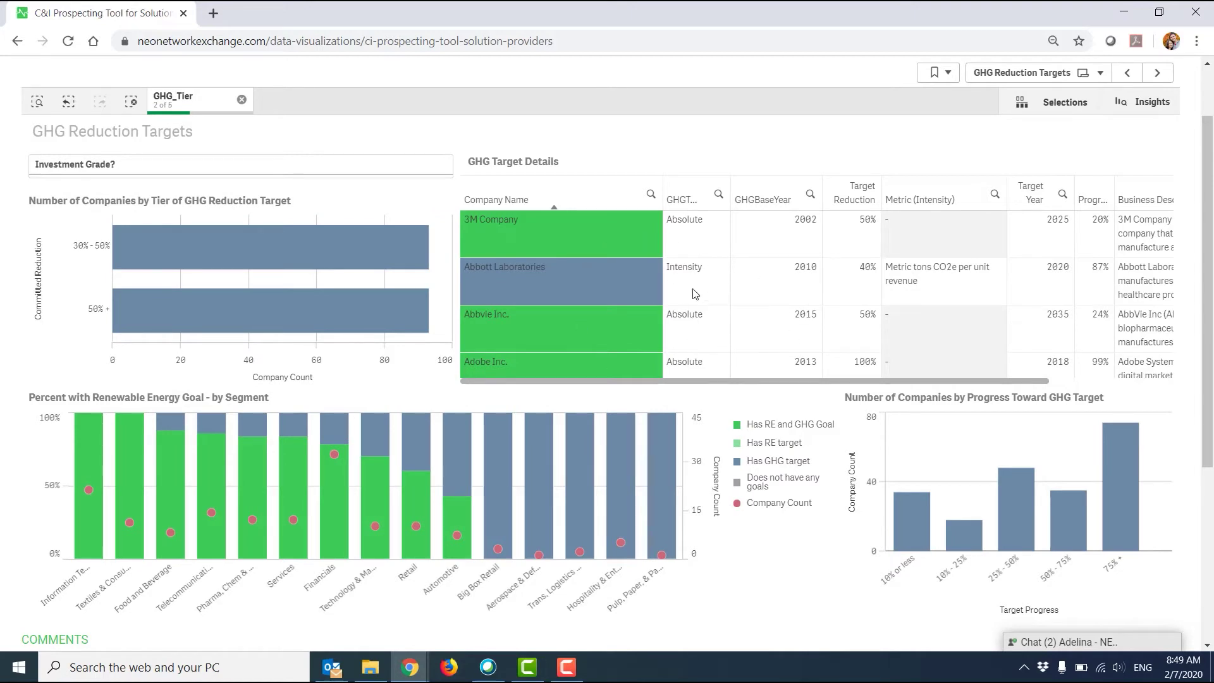
click(130, 102)
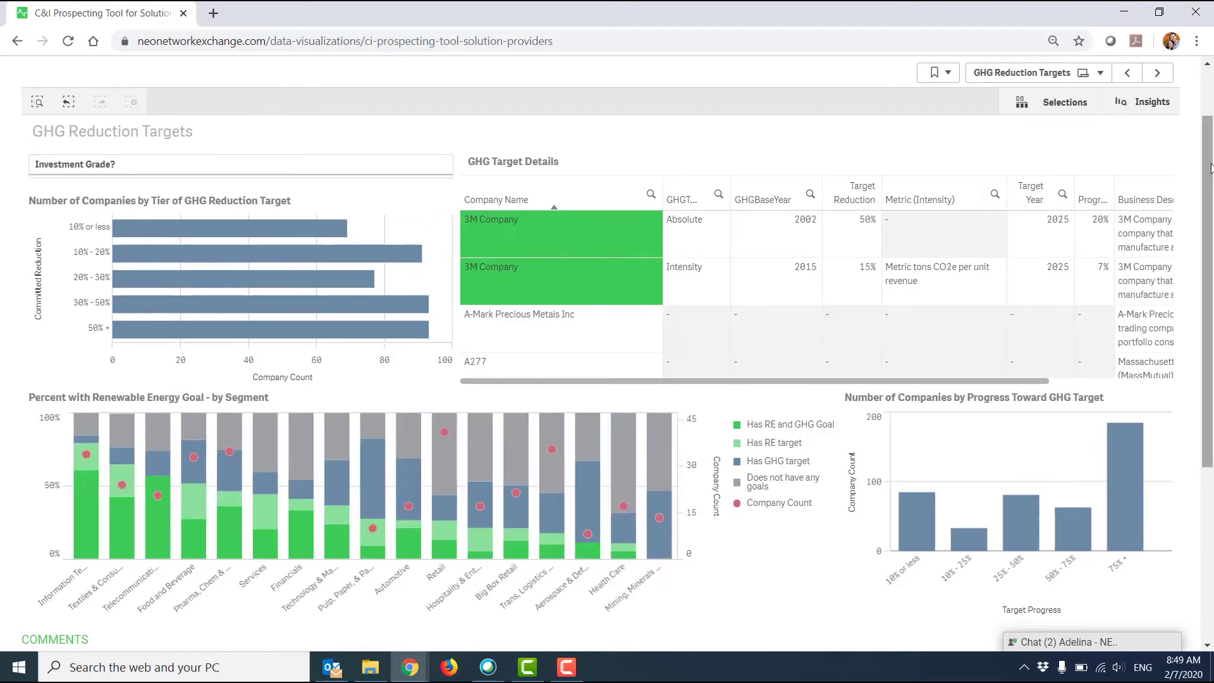
Step: Go to the NEO Map sheet and widen the NEO Members table's Load Bucket column
click(1157, 72)
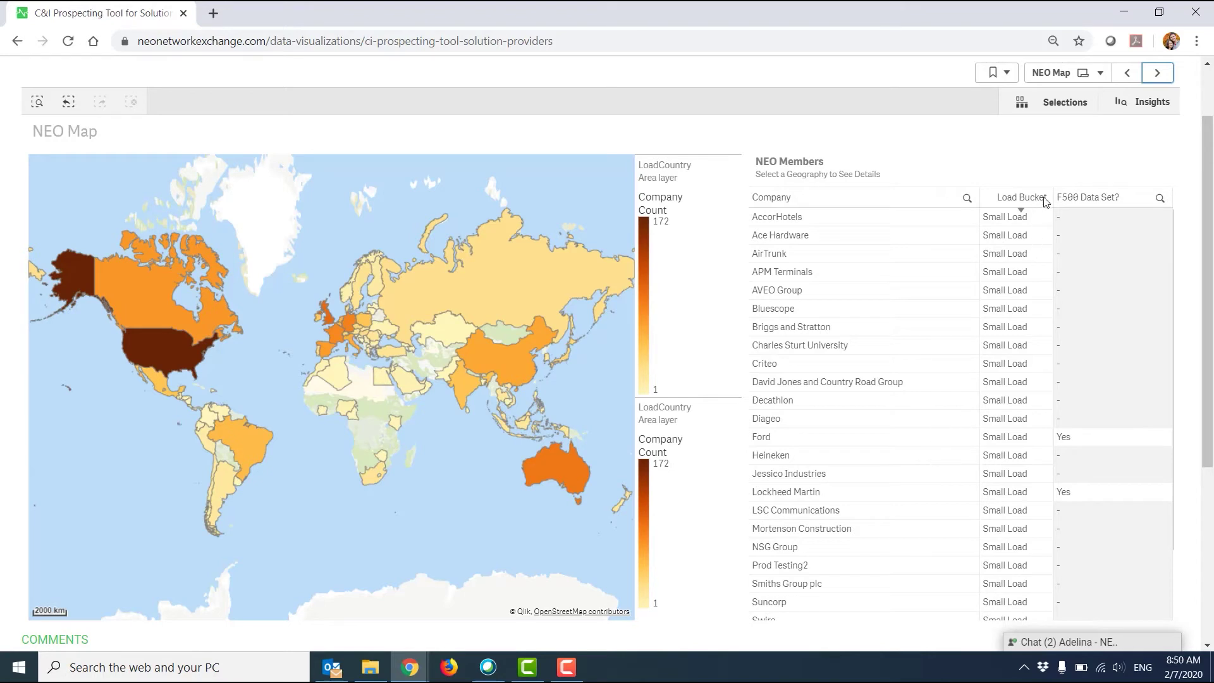
drag(1052, 197, 1071, 198)
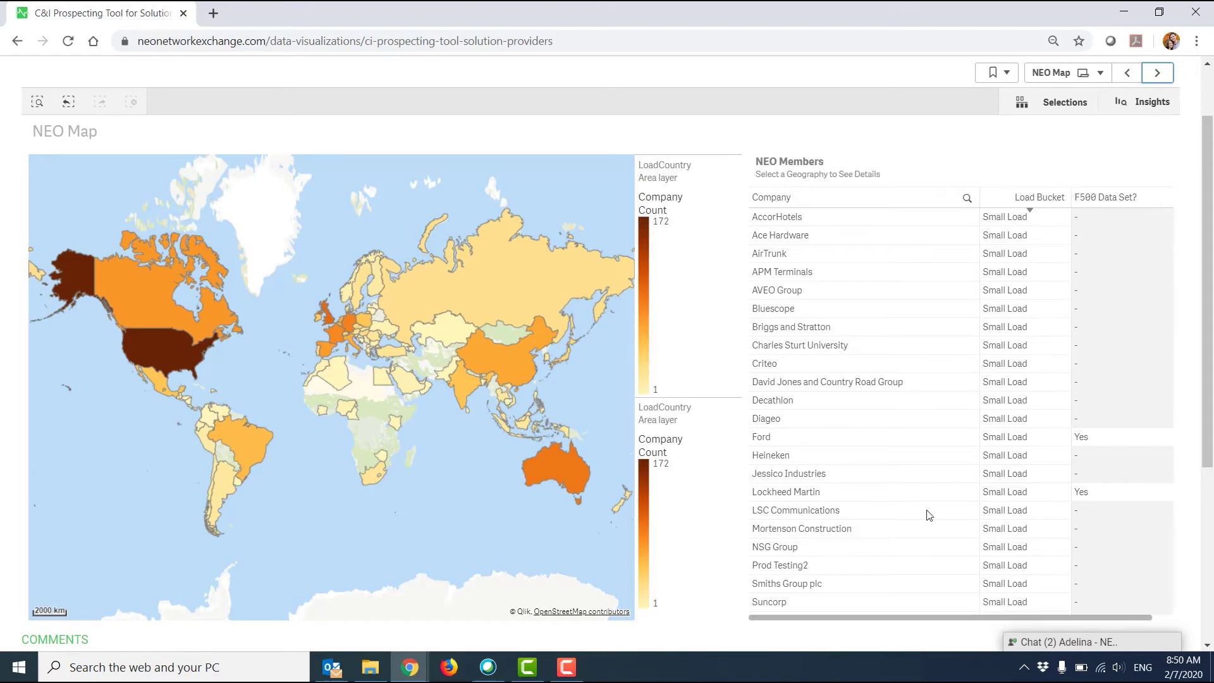
Step: Filter the NEO Map to USA and Illinois, and sort NEO Members by Load Bucket
click(184, 358)
click(721, 140)
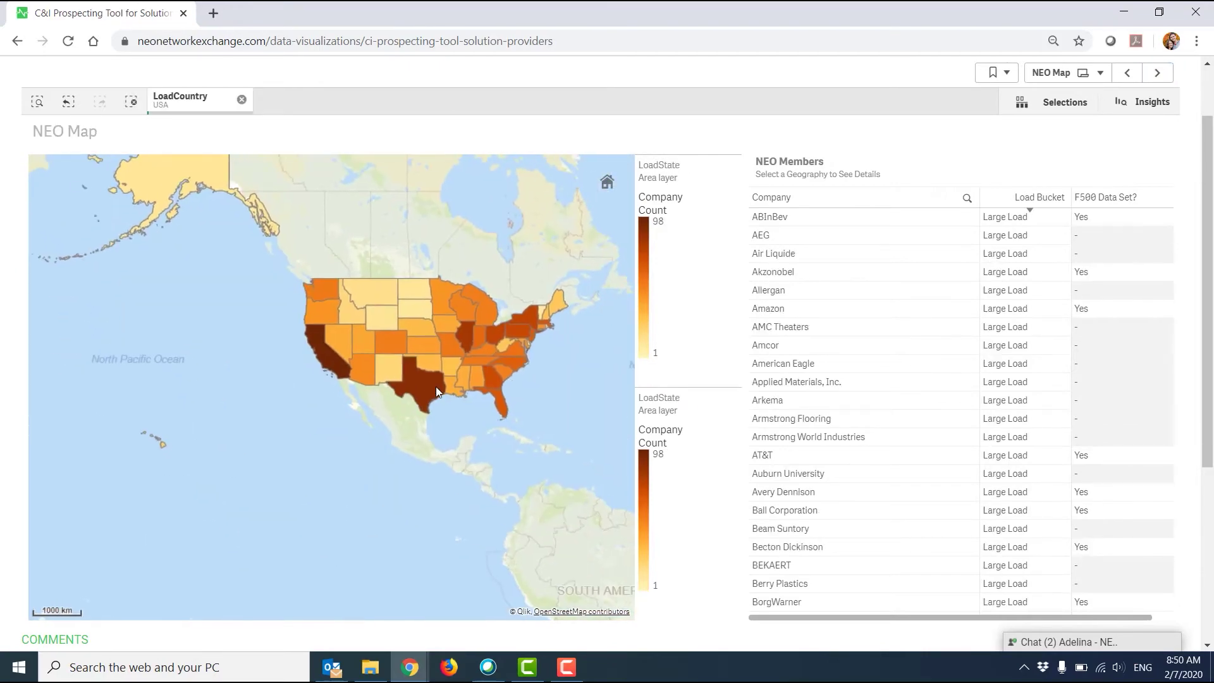
scroll(437, 389, up, 2)
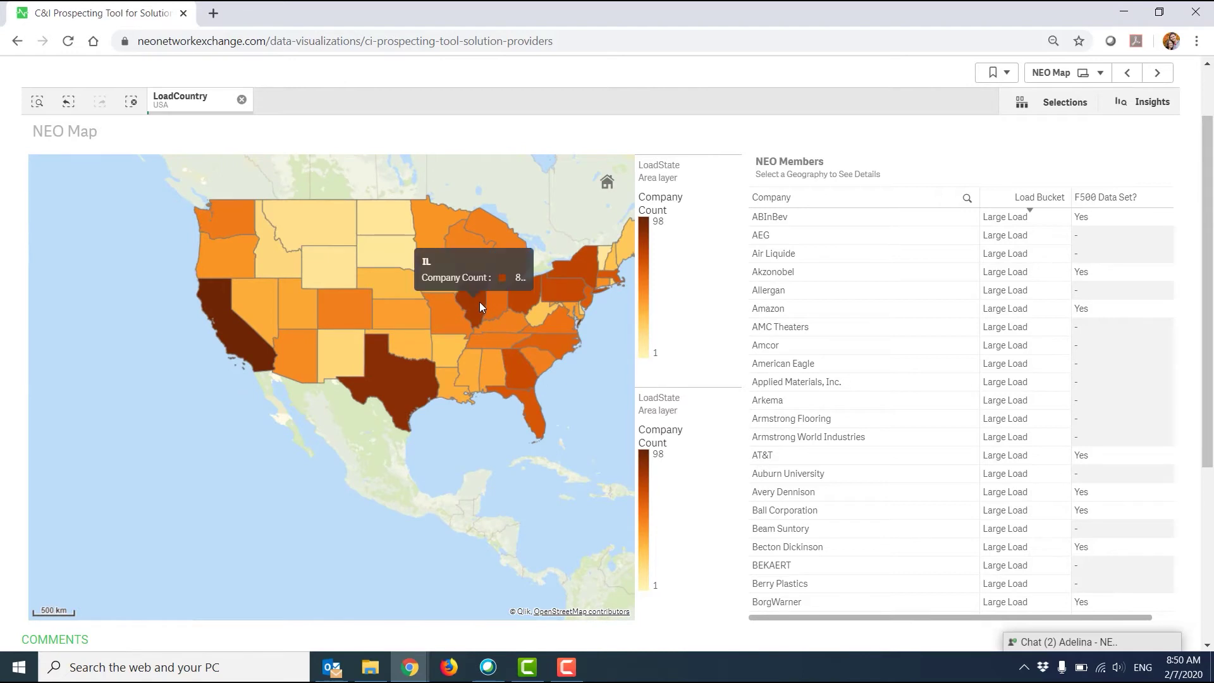
click(480, 304)
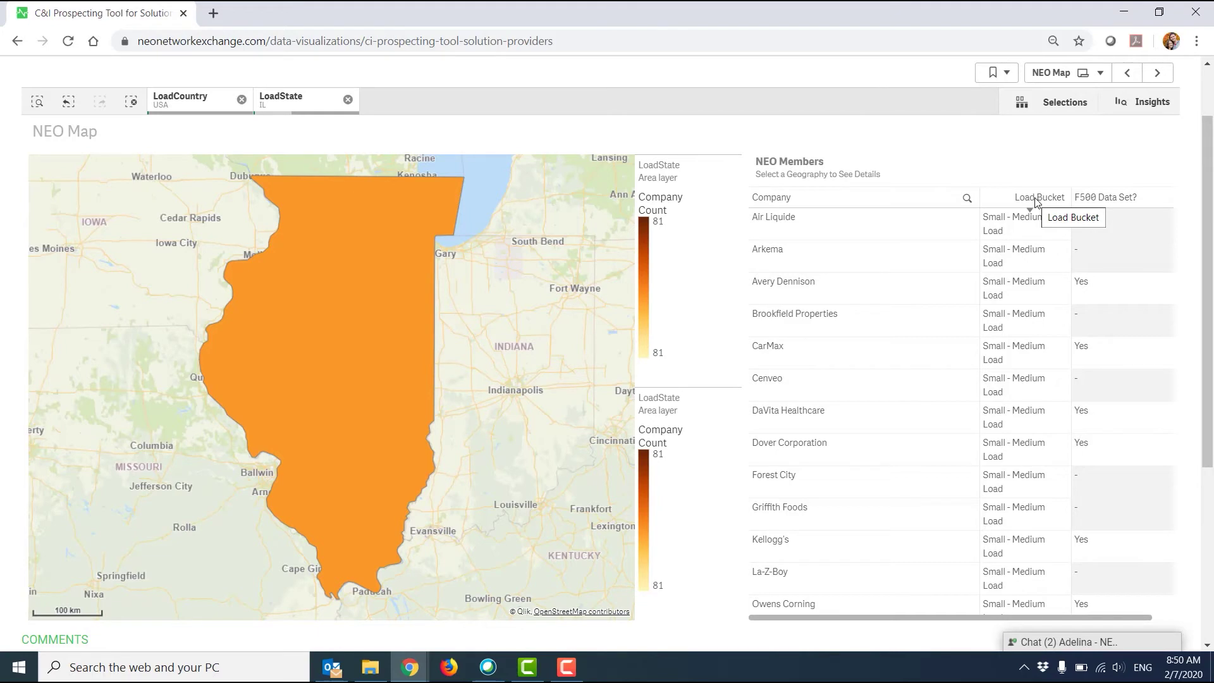
click(1035, 200)
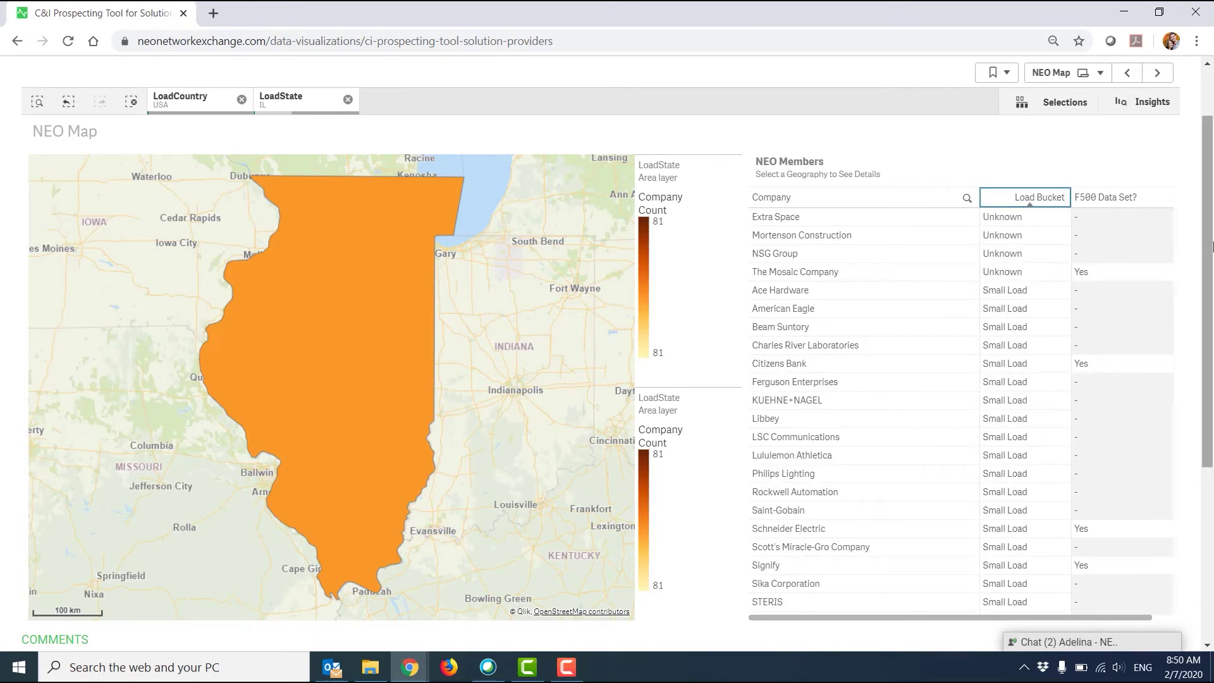
drag(1208, 248, 1195, 291)
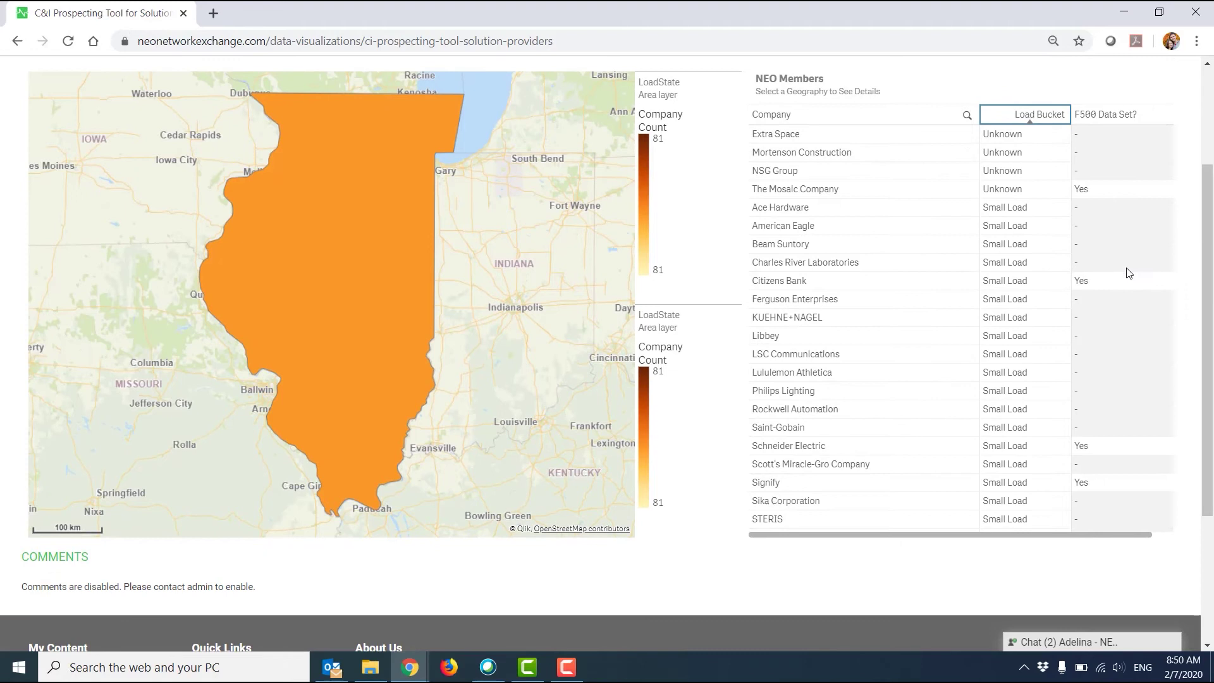
Step: Select Yes under F500 Data Set?, then select the ten Large Load companies, AT&T through T-Mobile
click(1097, 189)
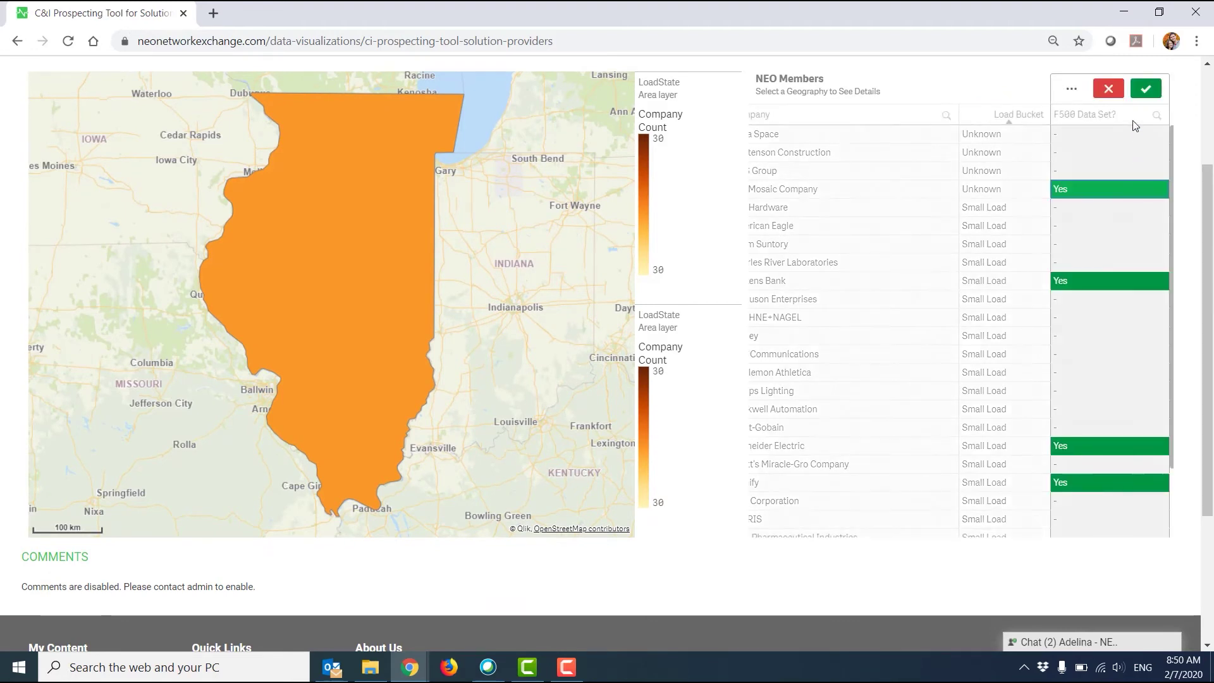
click(1146, 88)
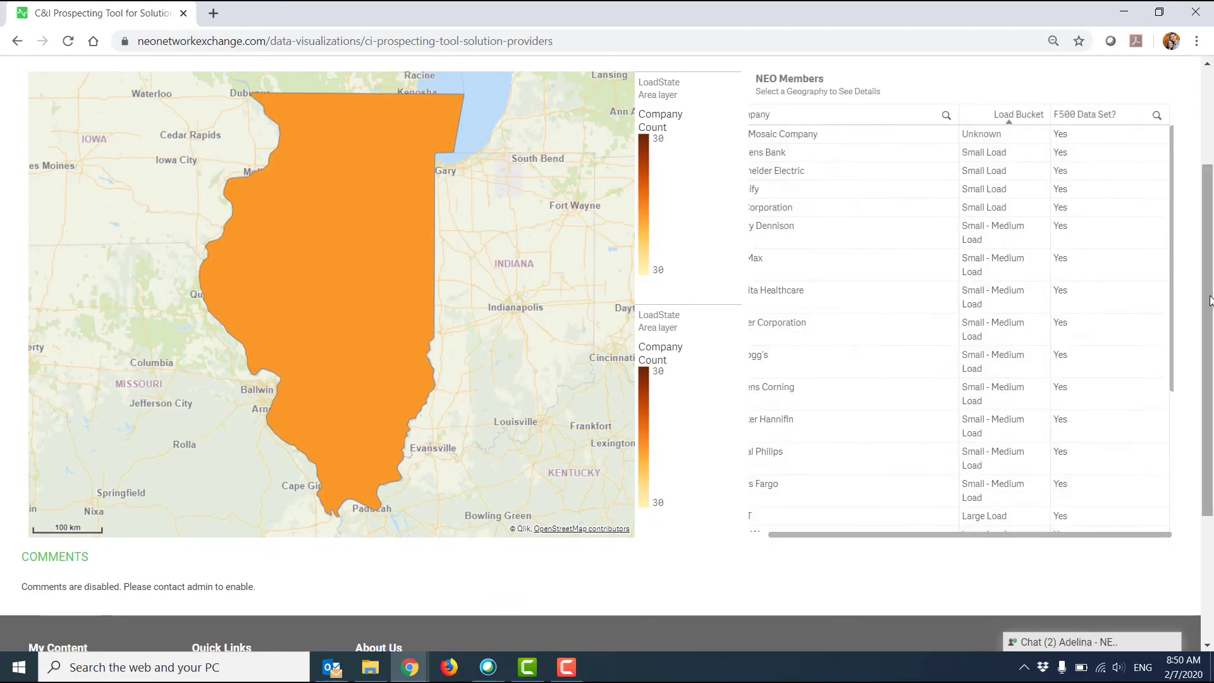
scroll(1200, 301, up, 1)
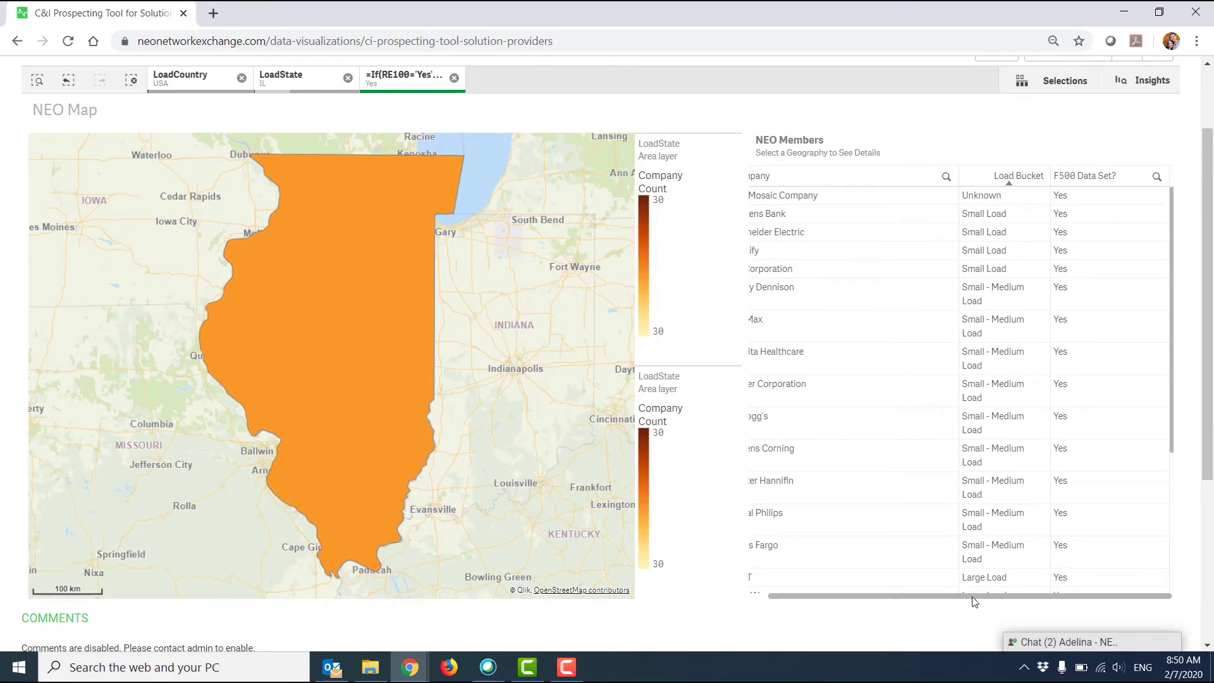
drag(975, 601, 940, 602)
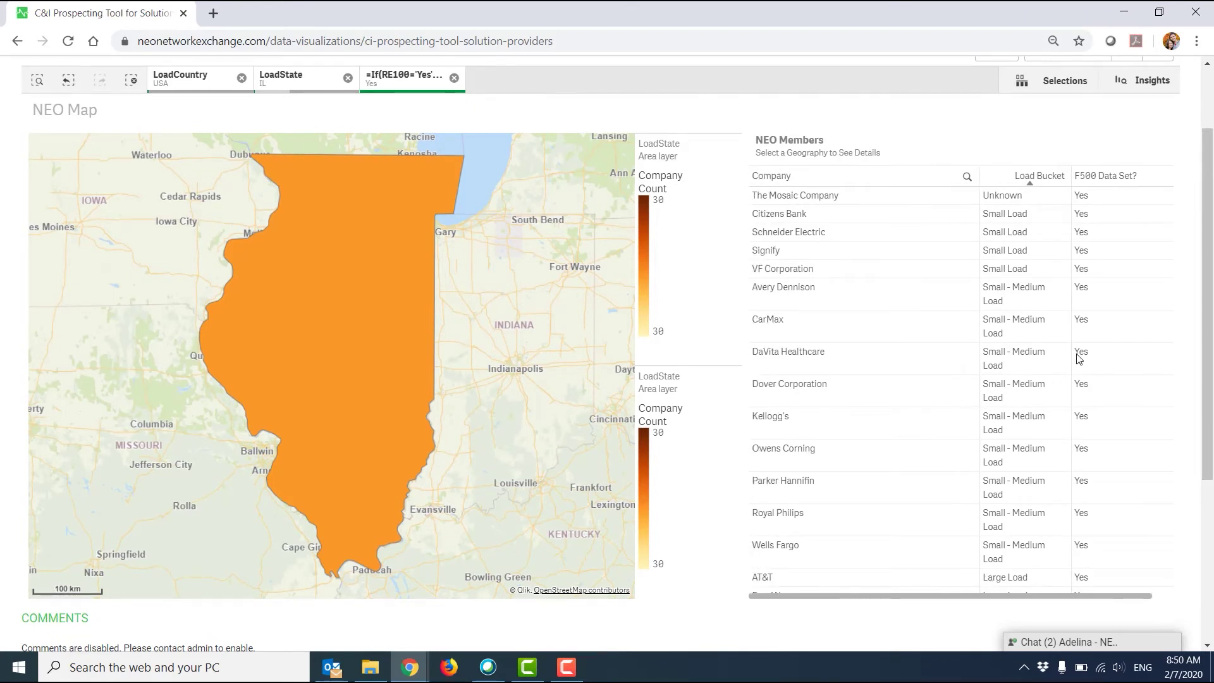
scroll(1047, 315, down, 5)
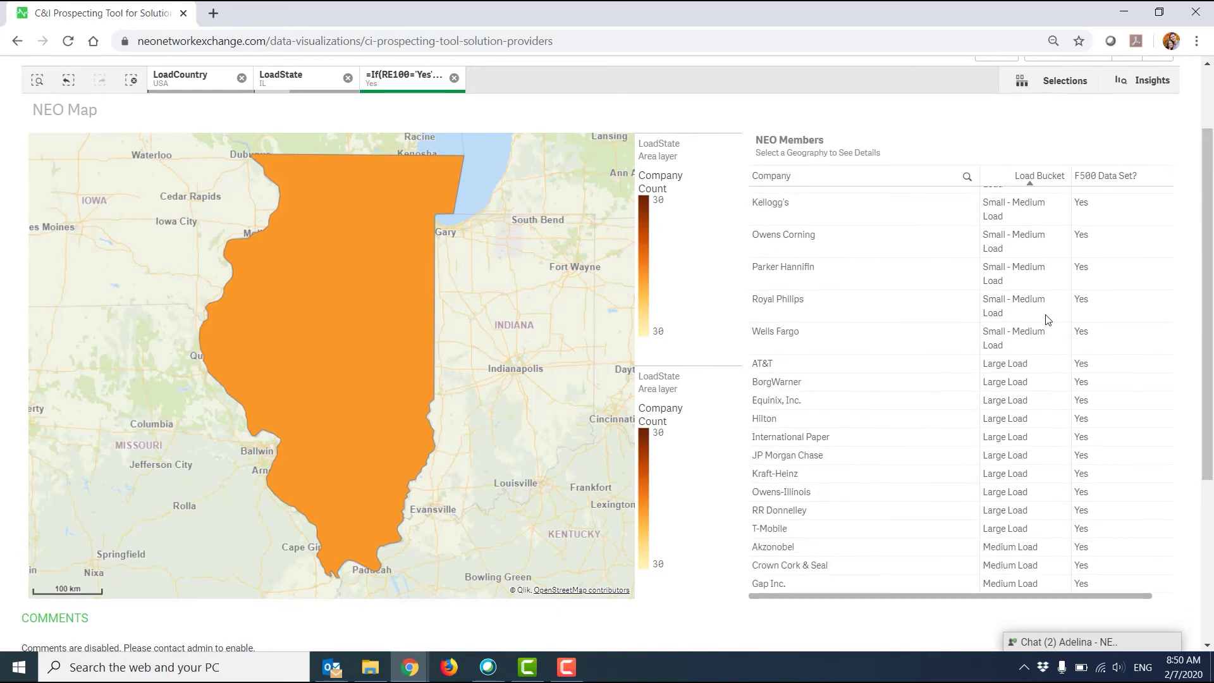
drag(774, 311, 806, 487)
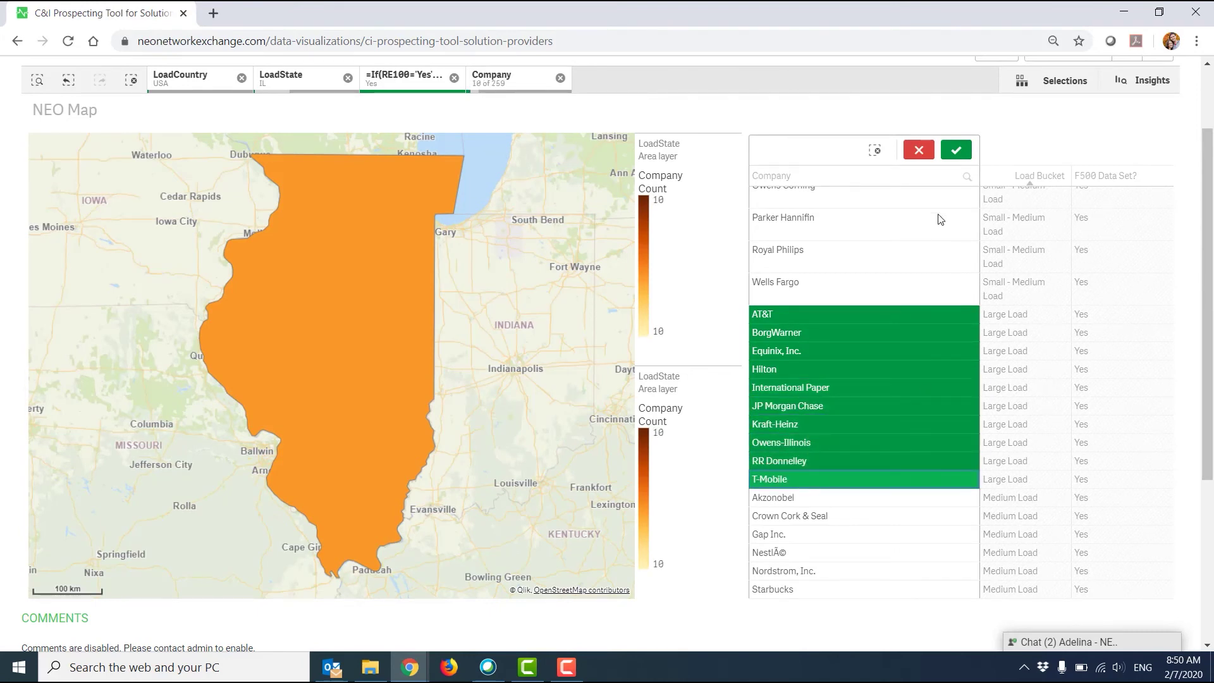
click(956, 150)
Step: Back on the Renewable Energy Targets sheet, filter the target years to 2020 and 2025
scroll(1211, 267, up, 2)
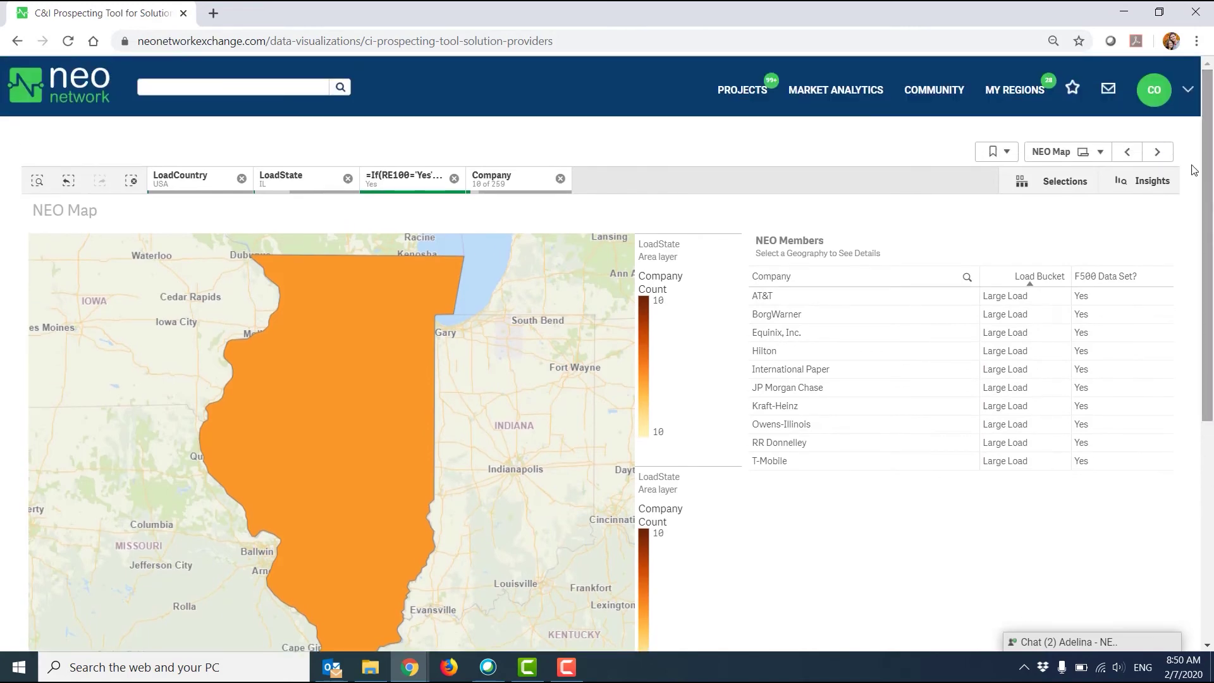
click(1127, 153)
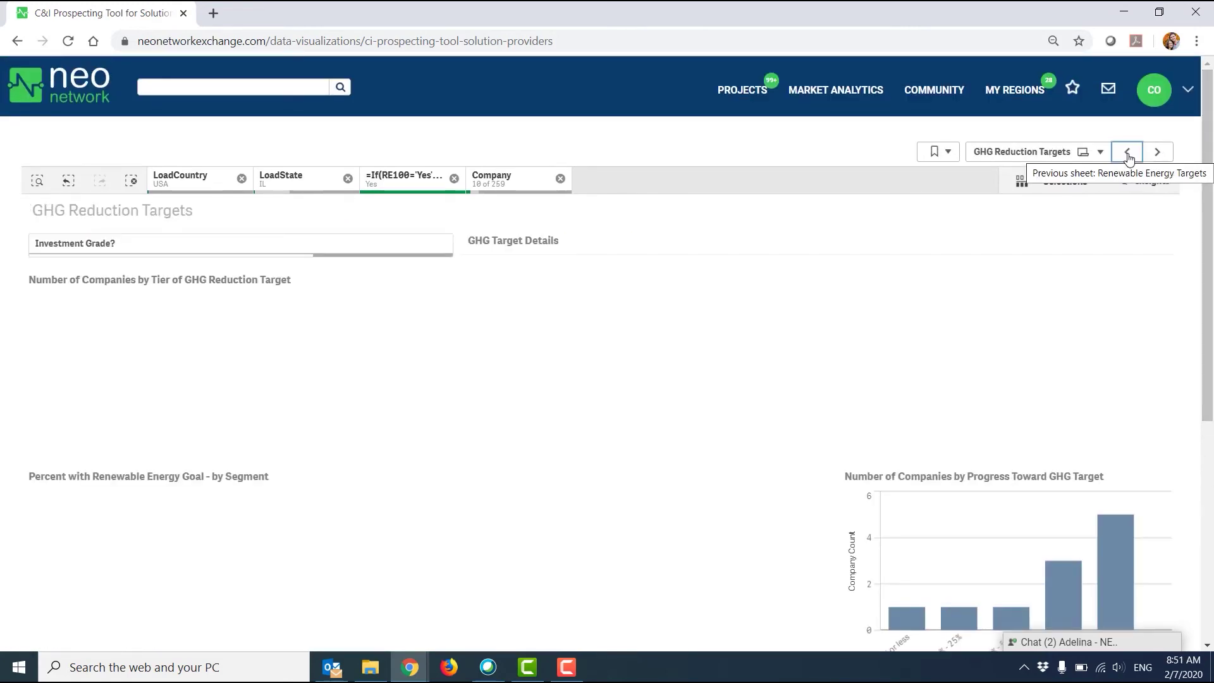
click(1129, 155)
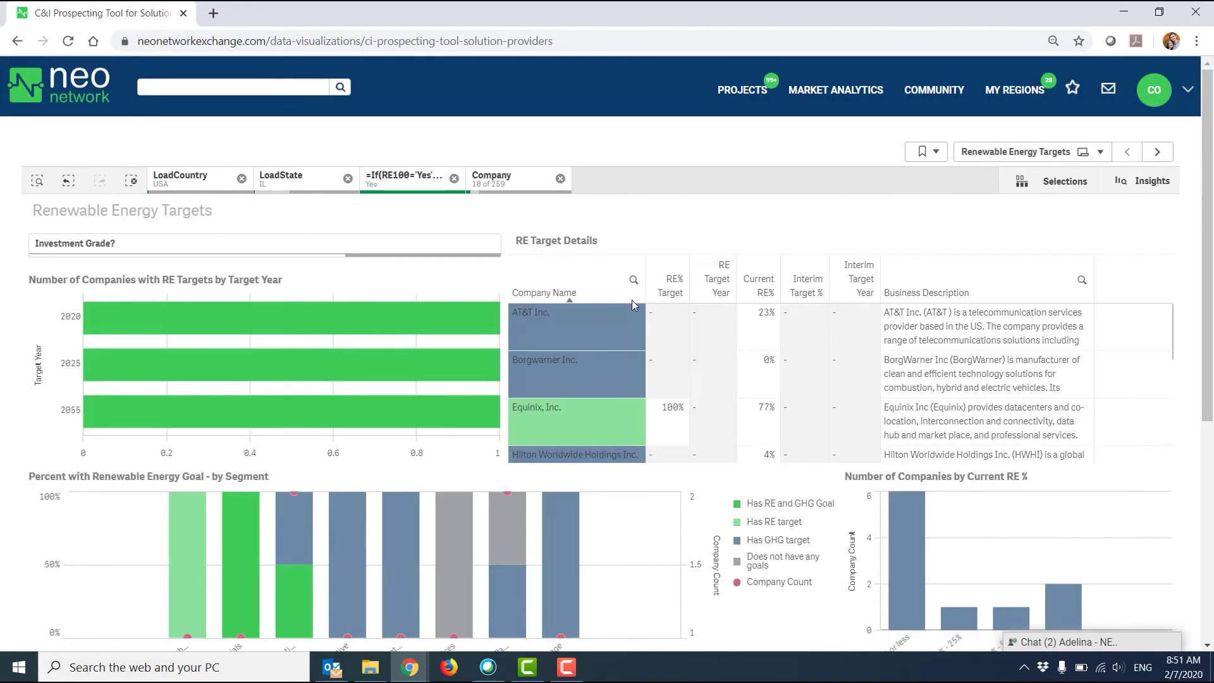
scroll(465, 278, down, 1)
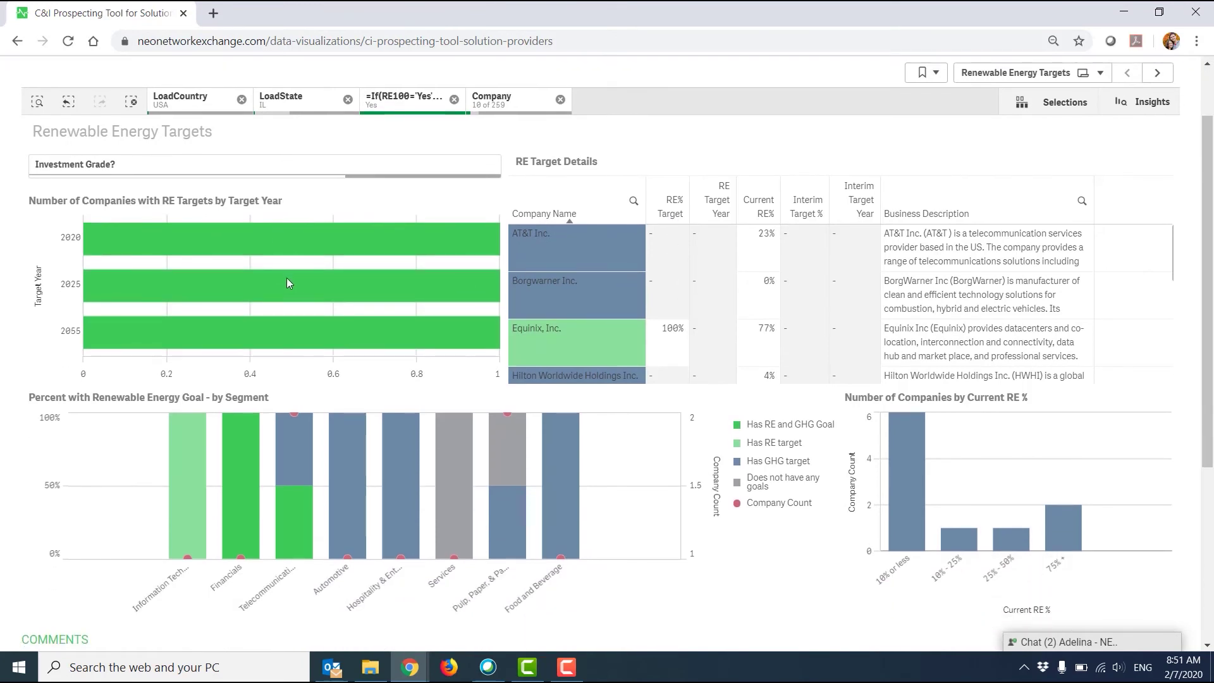
click(366, 243)
click(366, 286)
click(558, 401)
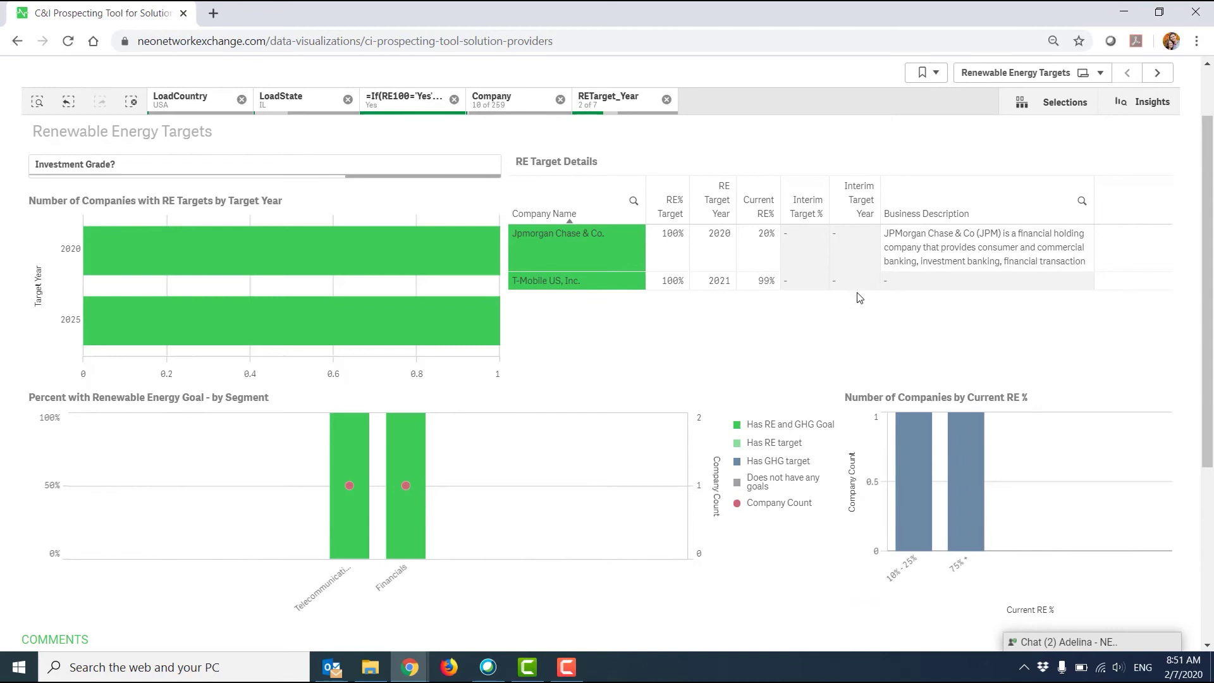
Step: Advance three sheets to Corporate PPAs, which shows the JPMorgan and T-Mobile deals
scroll(911, 342, up, 2)
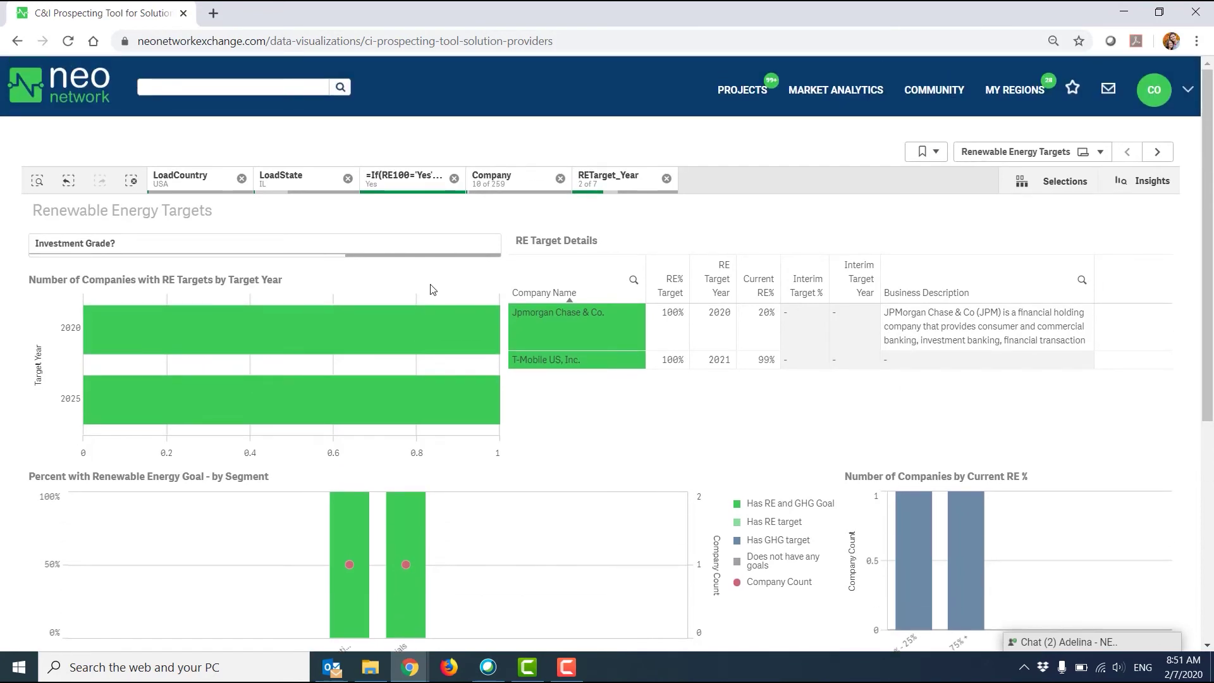
click(1157, 156)
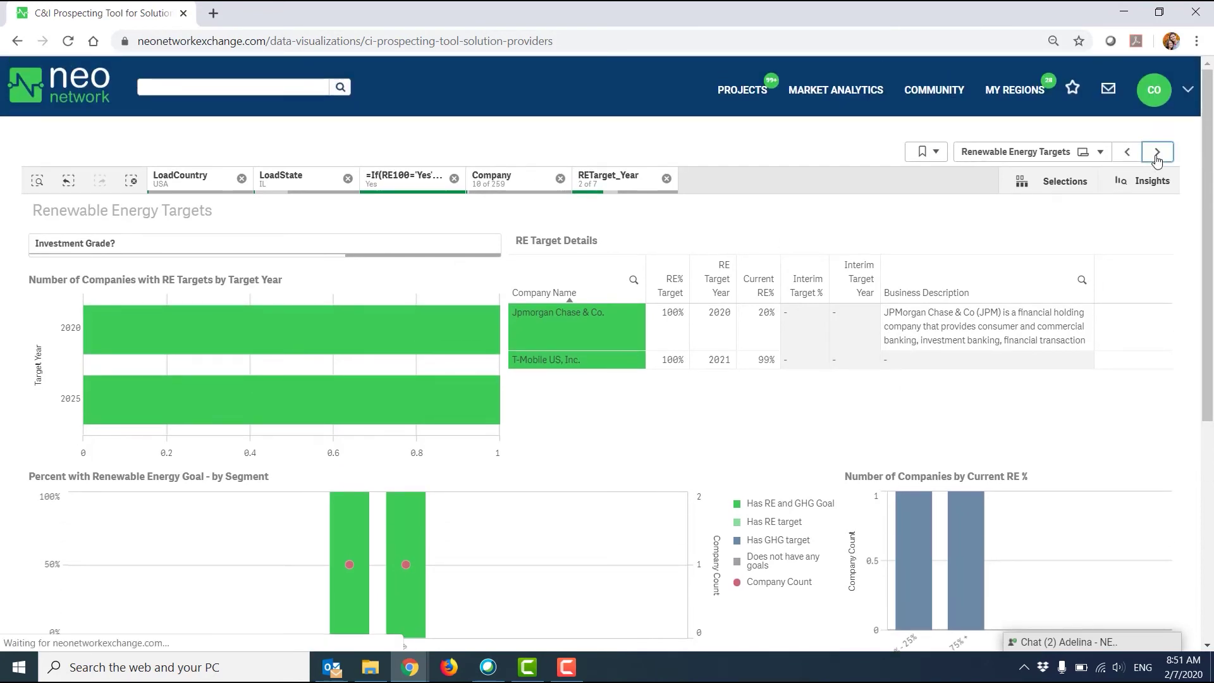
click(1156, 156)
click(1156, 157)
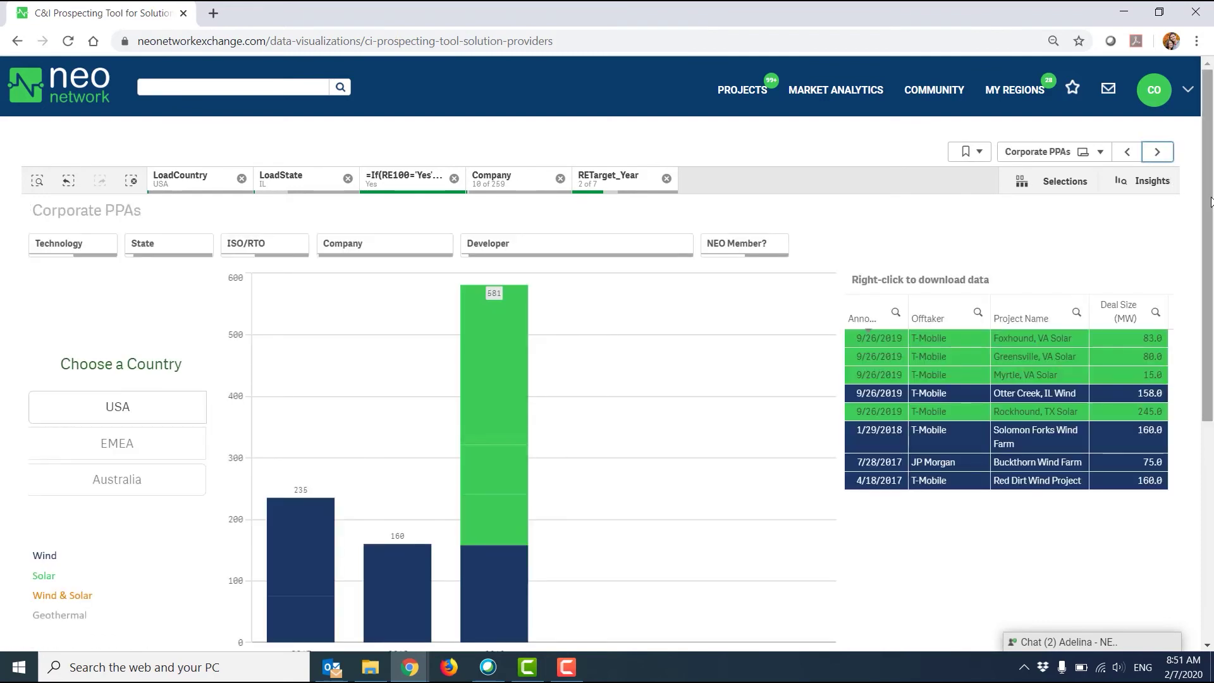
Step: Move to the Corporate PPAs - Map sheet, scroll through it, and clear all selections
scroll(1209, 202, down, 1)
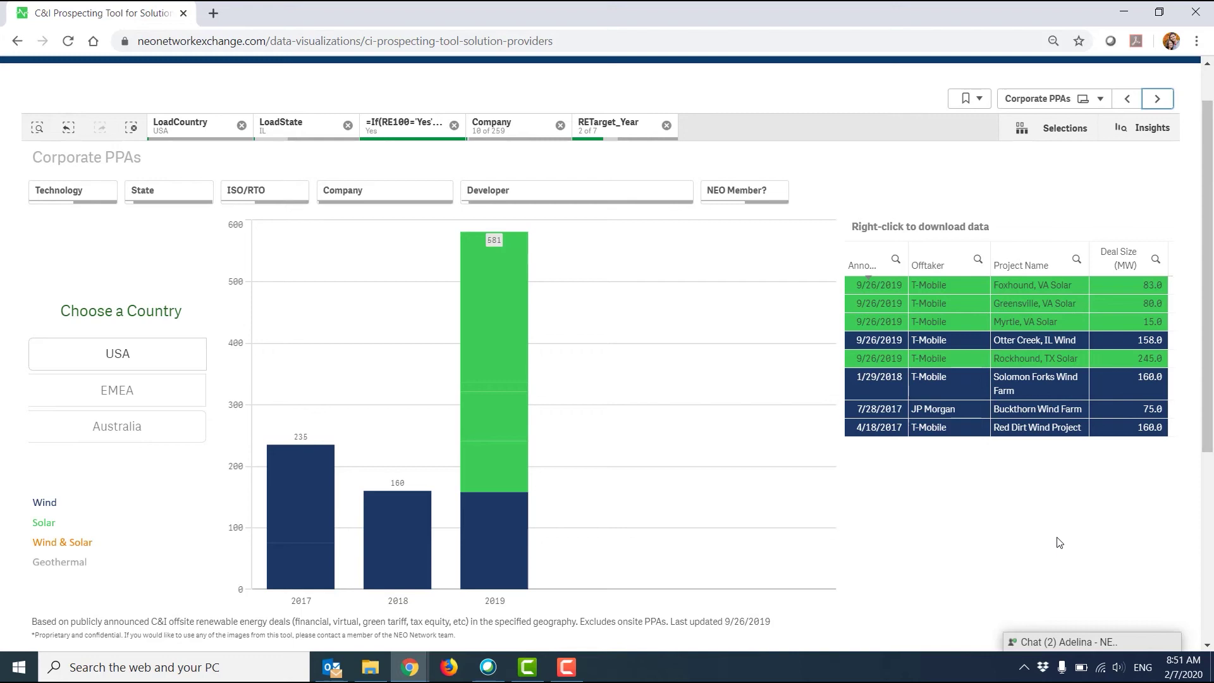
click(1157, 98)
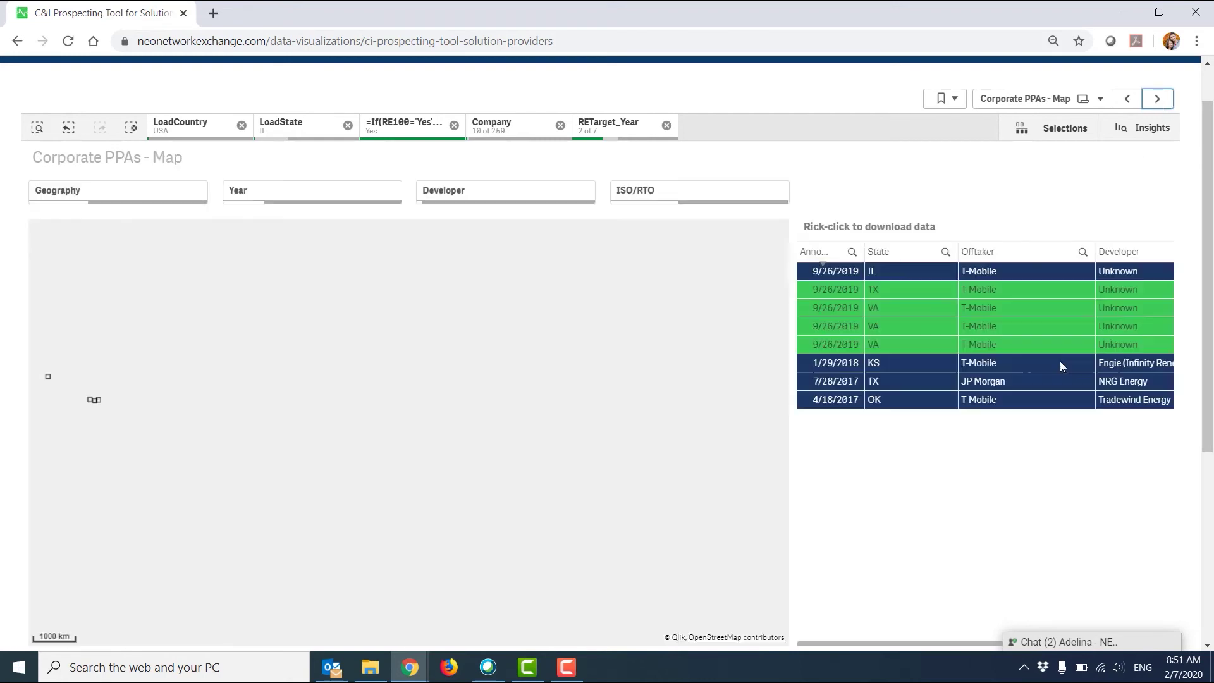
scroll(1023, 381, down, 1)
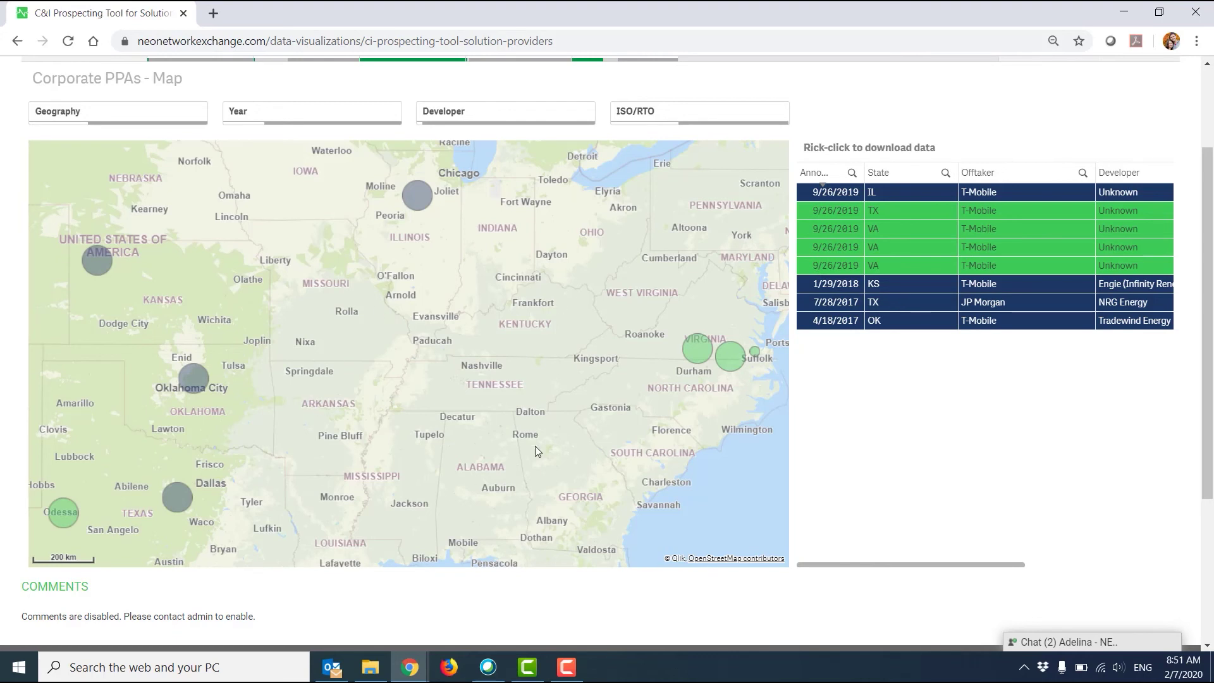
scroll(938, 417, up, 1)
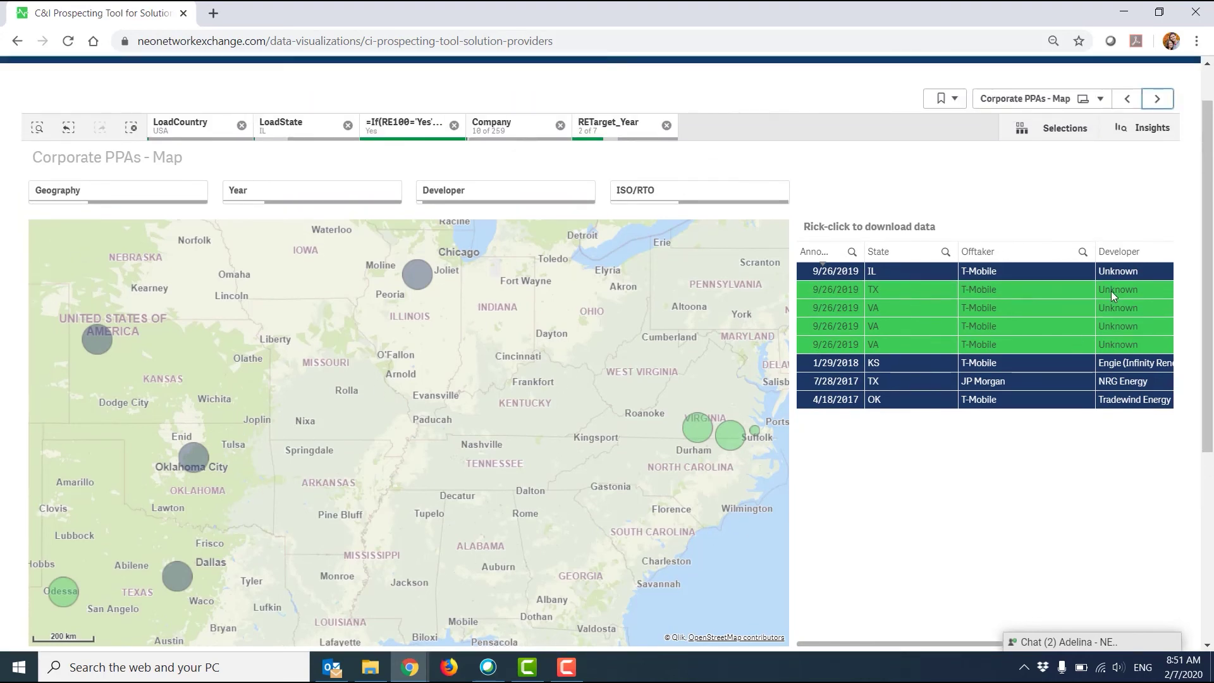
scroll(469, 198, up, 1)
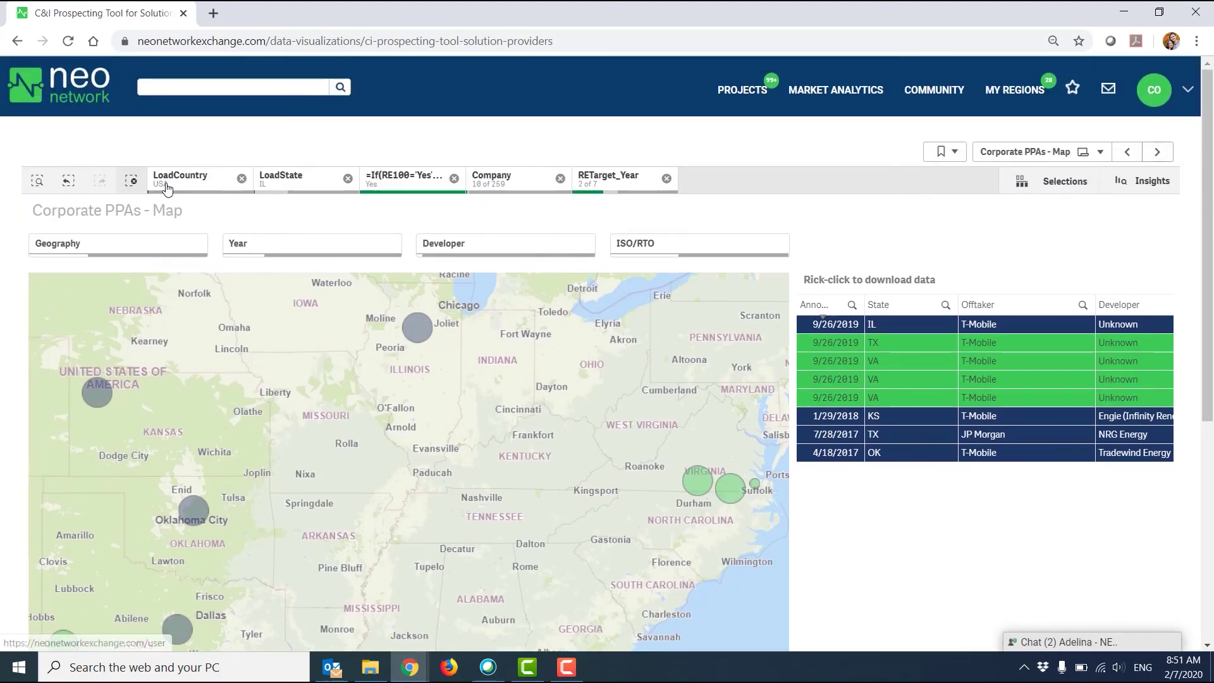
click(130, 180)
Step: Go to the Master Company List sheet and scroll through its company table, then back to the top
click(1157, 153)
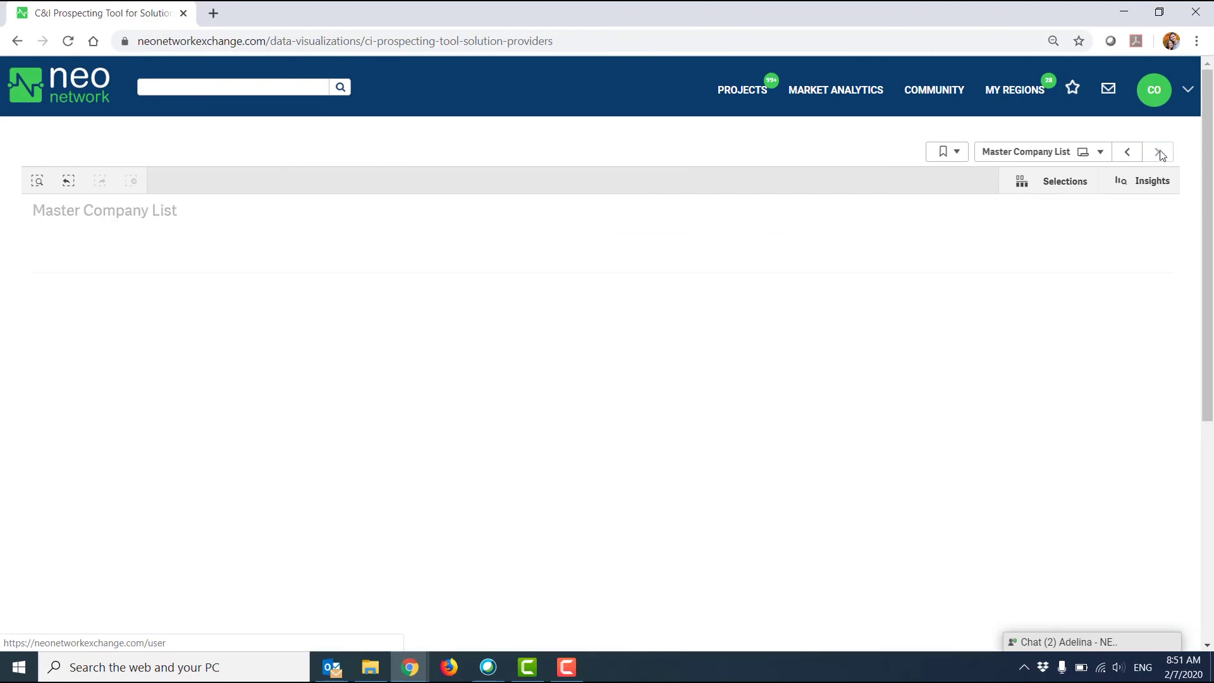
scroll(928, 475, down, 1)
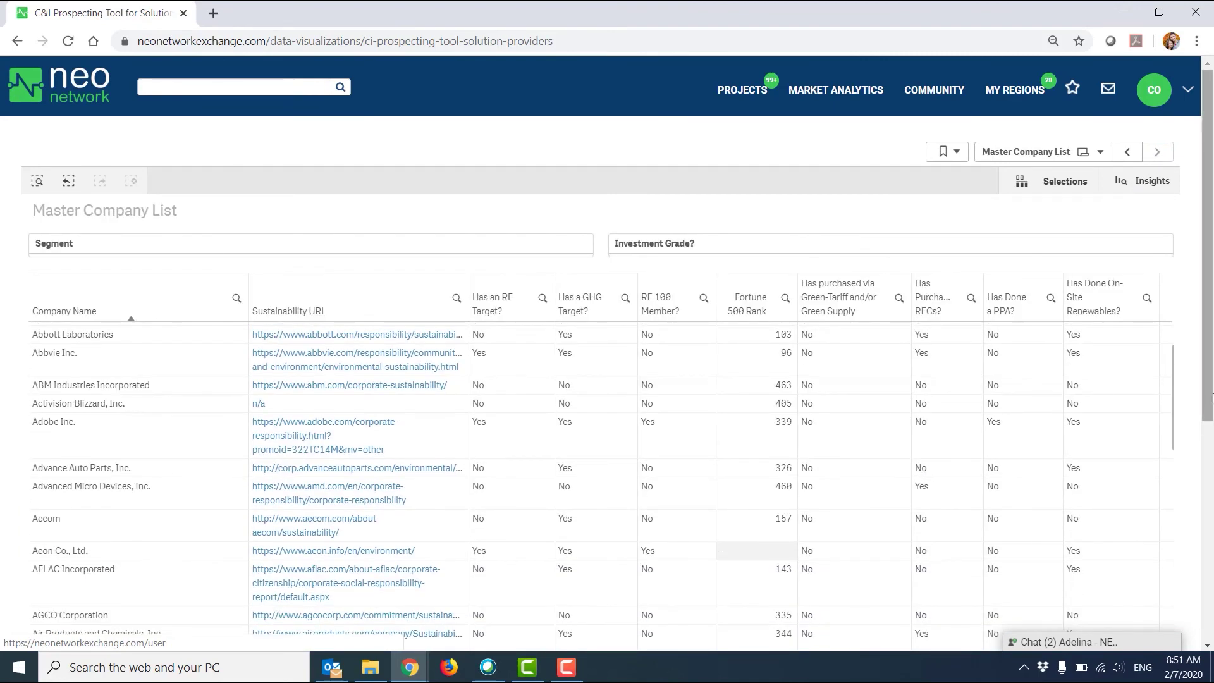
scroll(658, 499, down, 2)
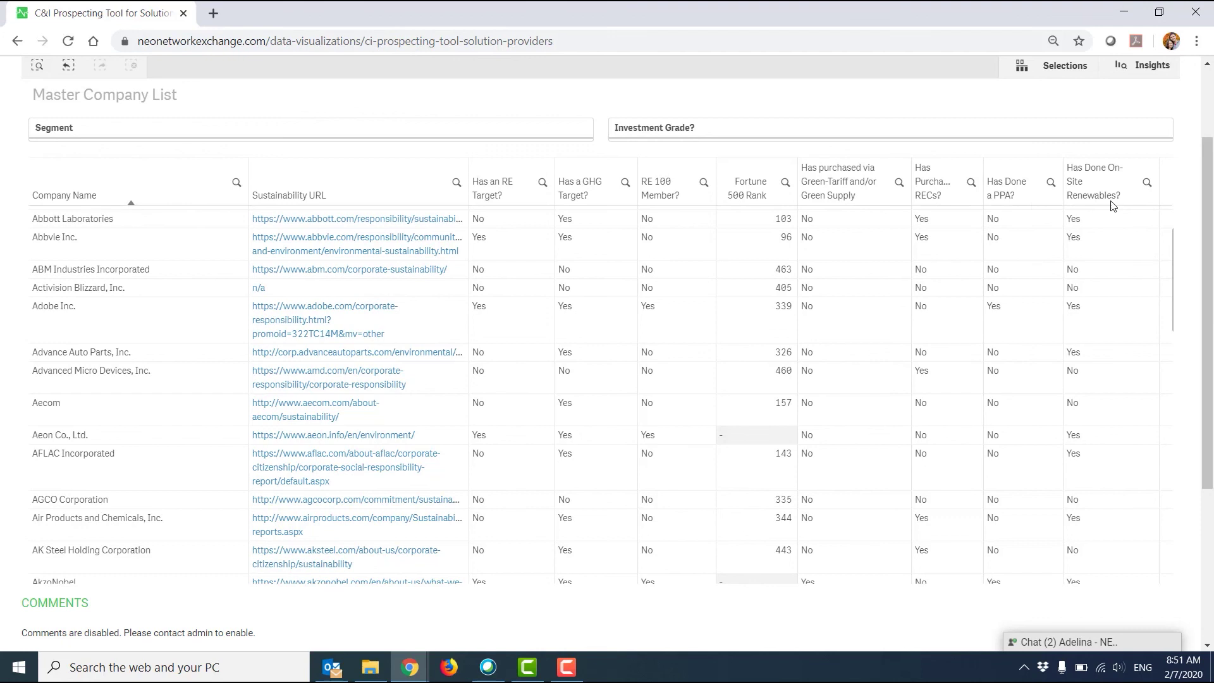
drag(1207, 297, 1208, 206)
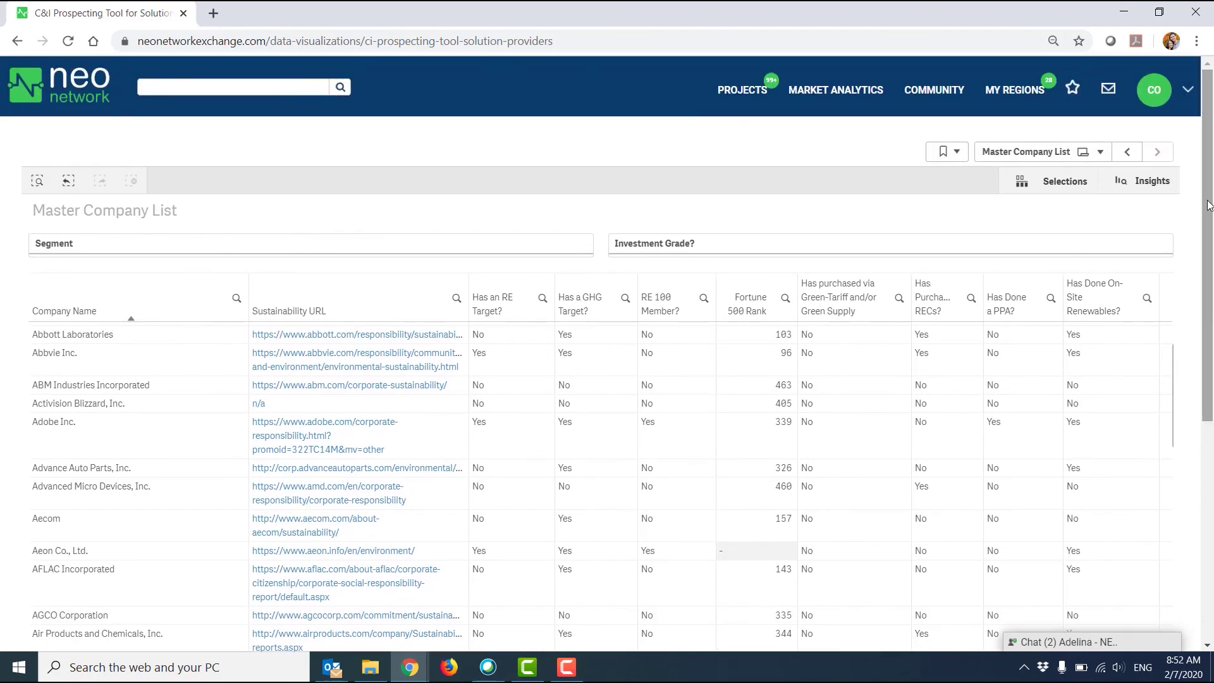